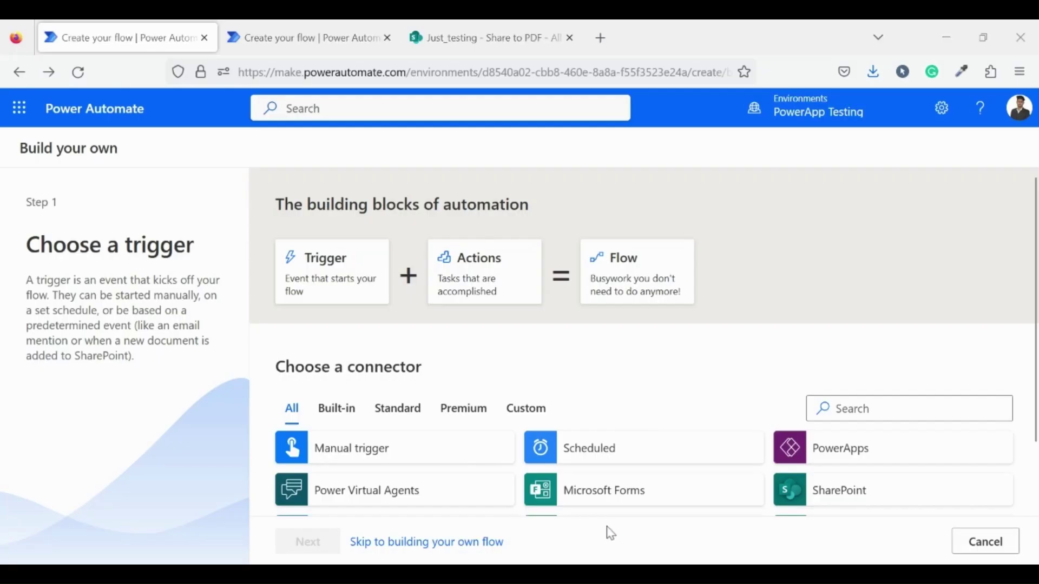
Start a blank flow with the 'Manually trigger a flow' trigger from Flow button for mobile.
left_click(455, 546)
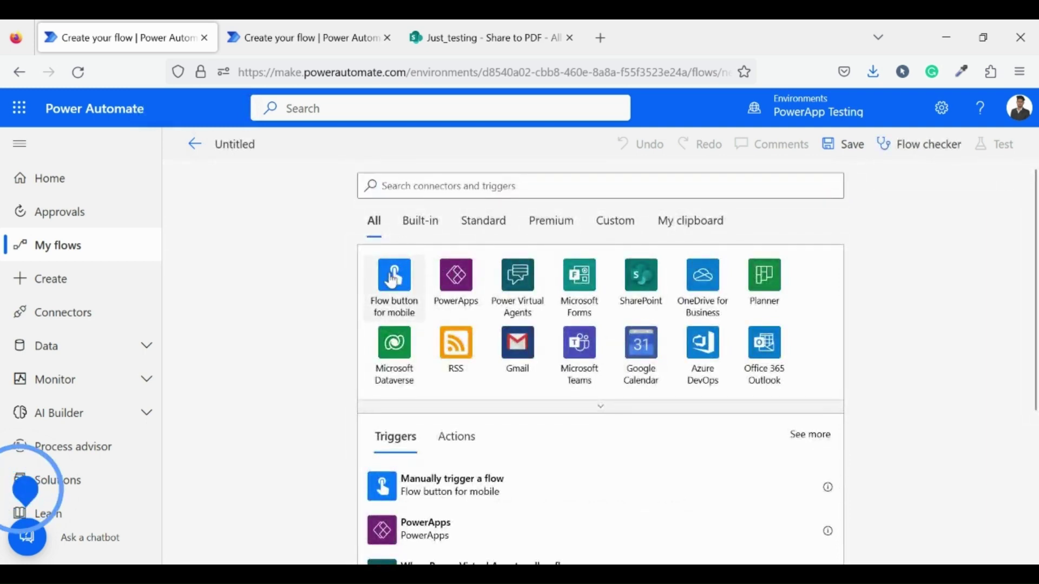
left_click(394, 280)
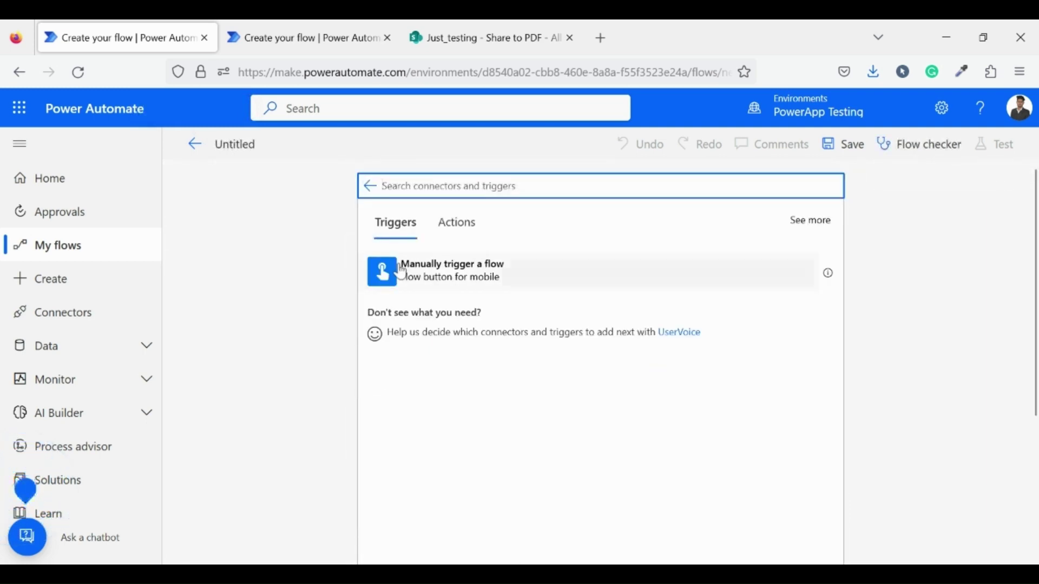
left_click(402, 272)
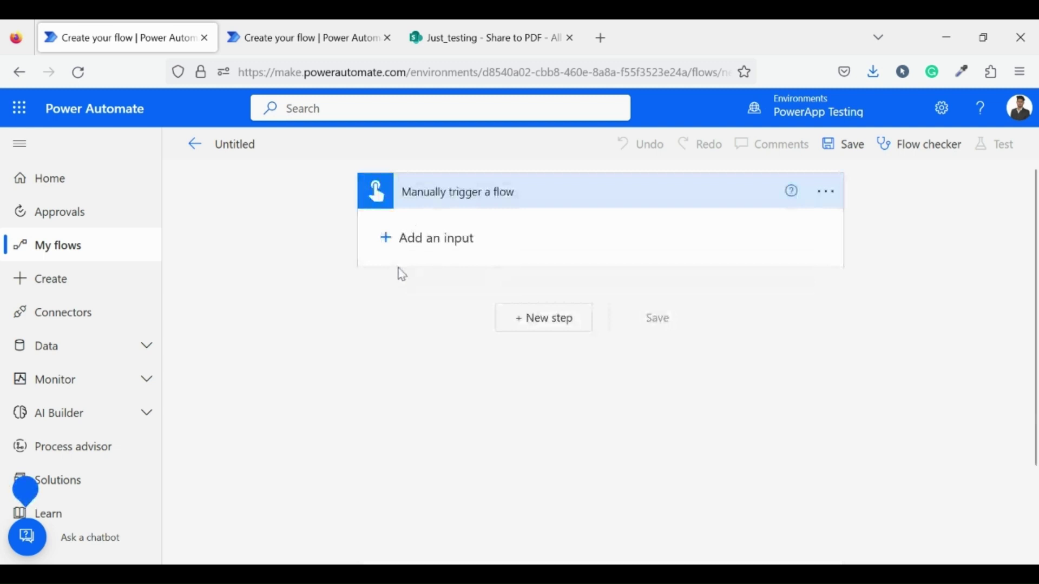
Replace the 'Untitled' flow name with 'Share point to pdf'.
left_click(242, 144)
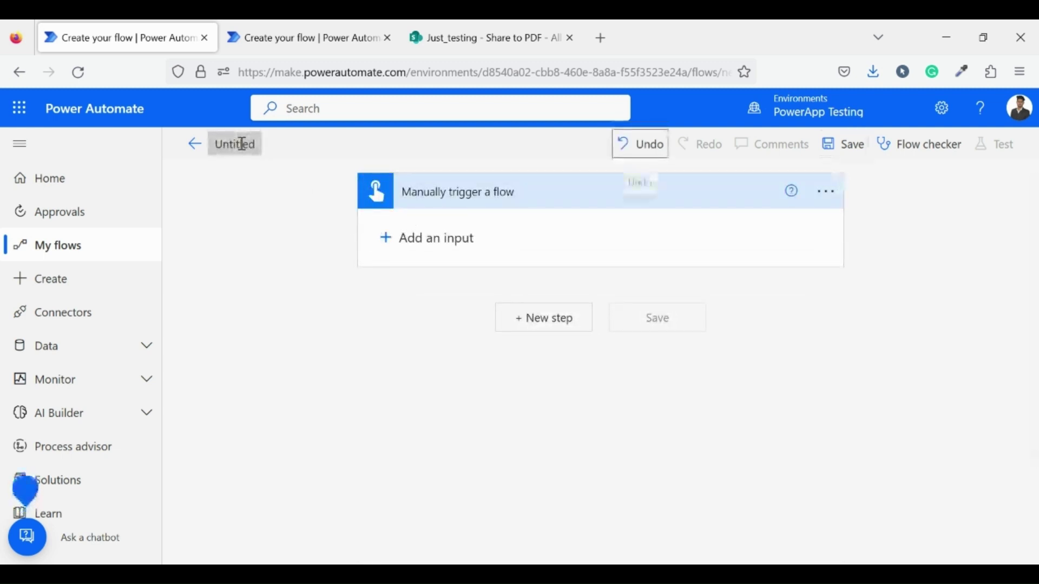
key("ctrl+a")
type("Share")
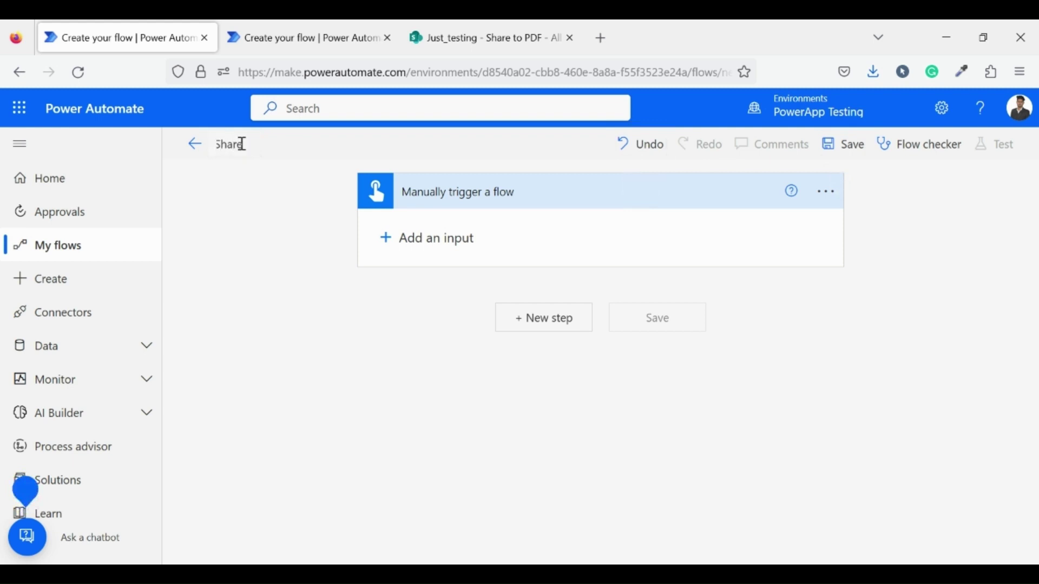
type(" poi")
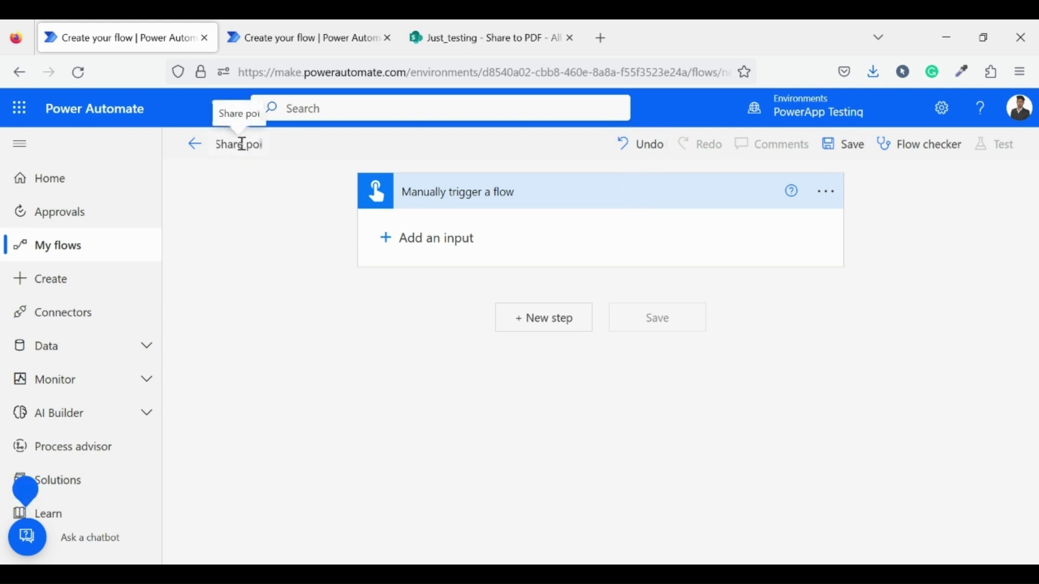
type("nt to")
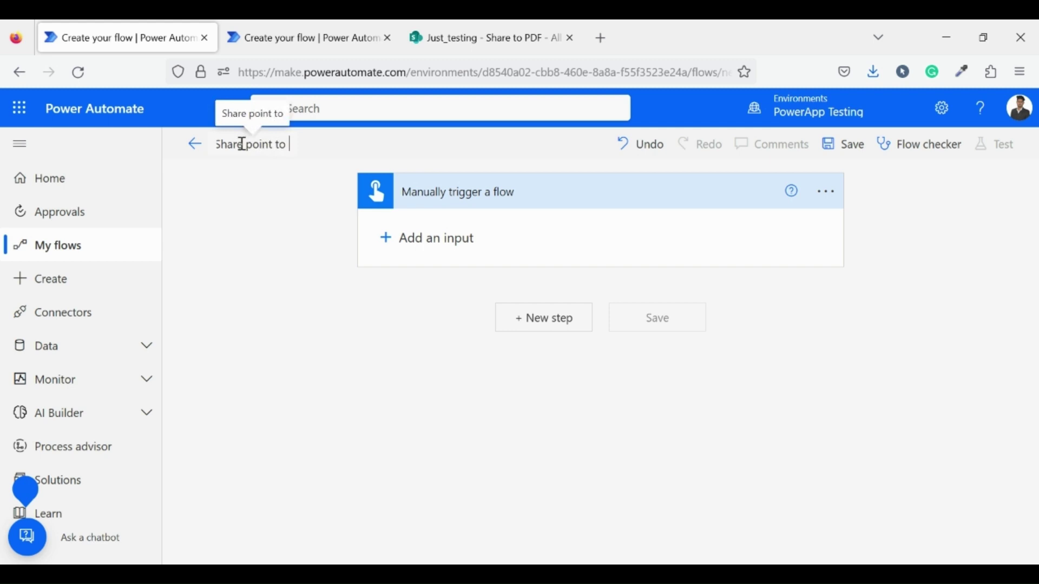
type(" pdf")
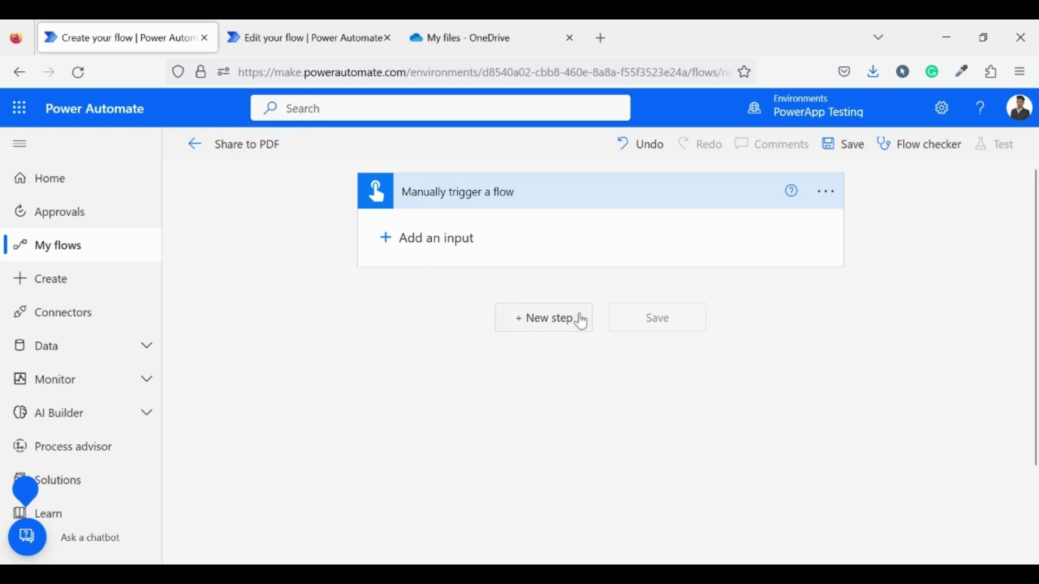
Search for 'get item' and add the SharePoint Get items action after the trigger.
left_click(582, 323)
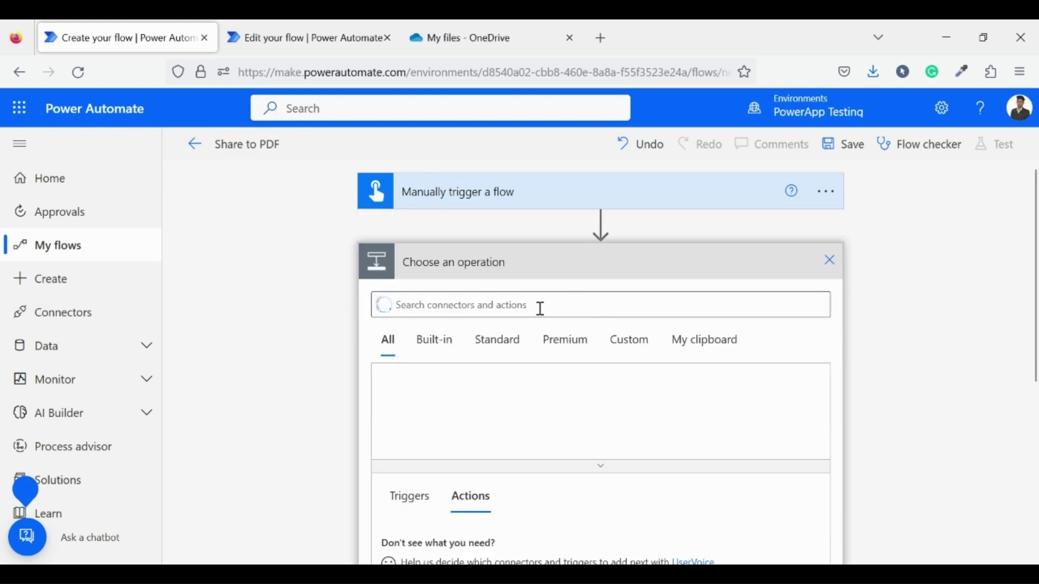
type("a")
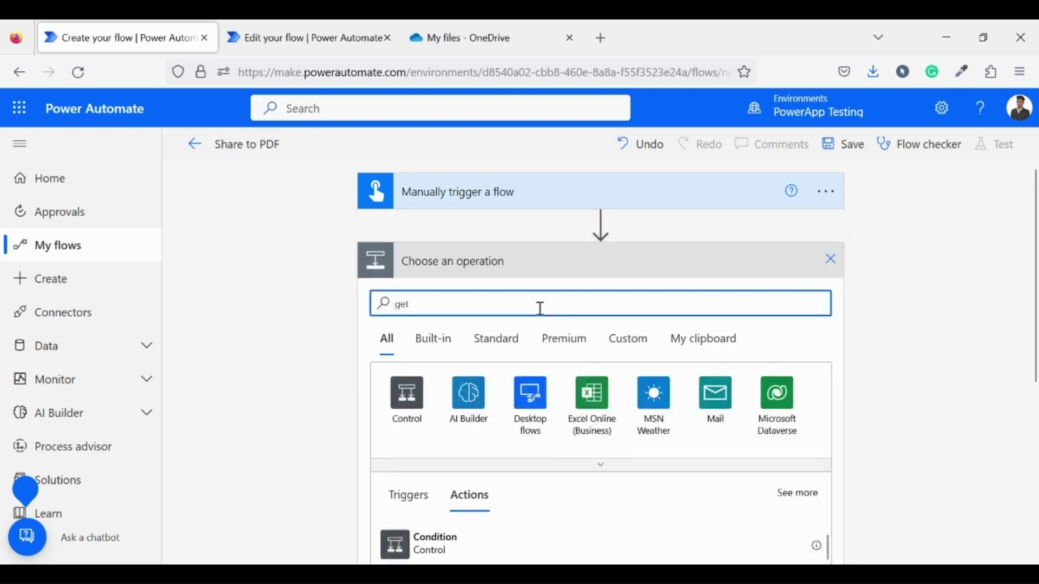
type("et item")
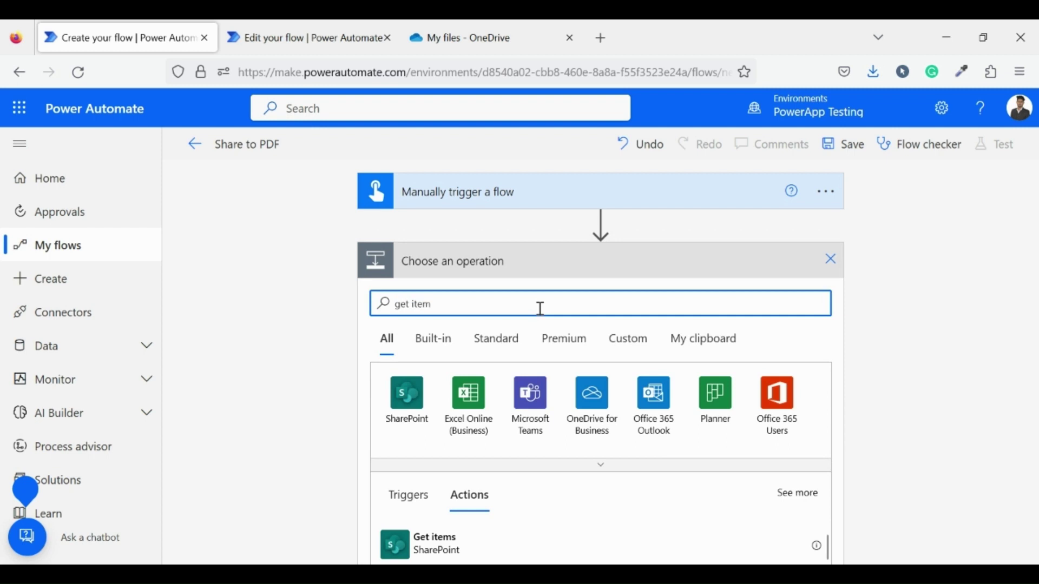
scroll(537, 308, "down", 3)
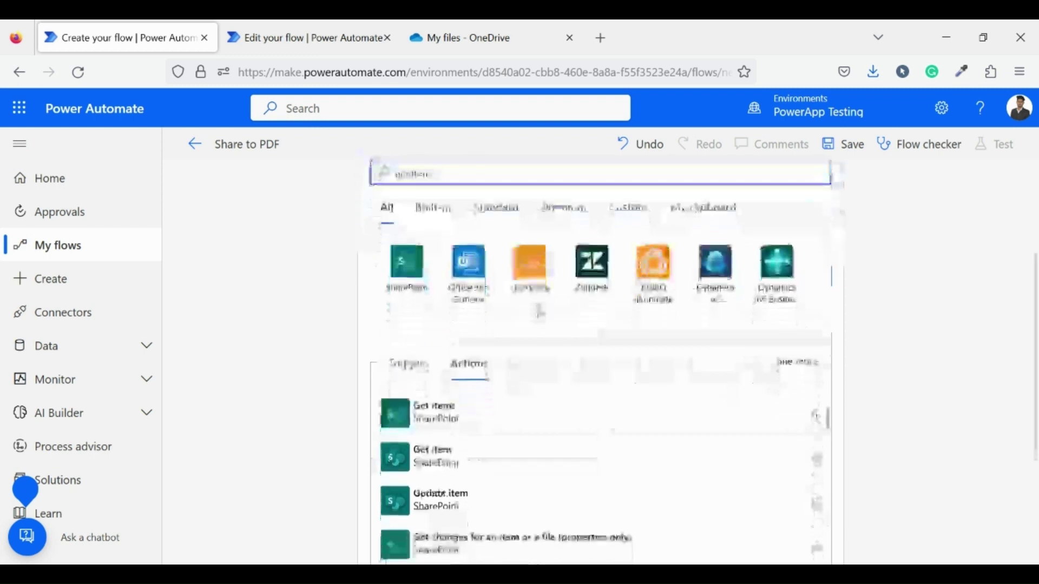
left_click(464, 417)
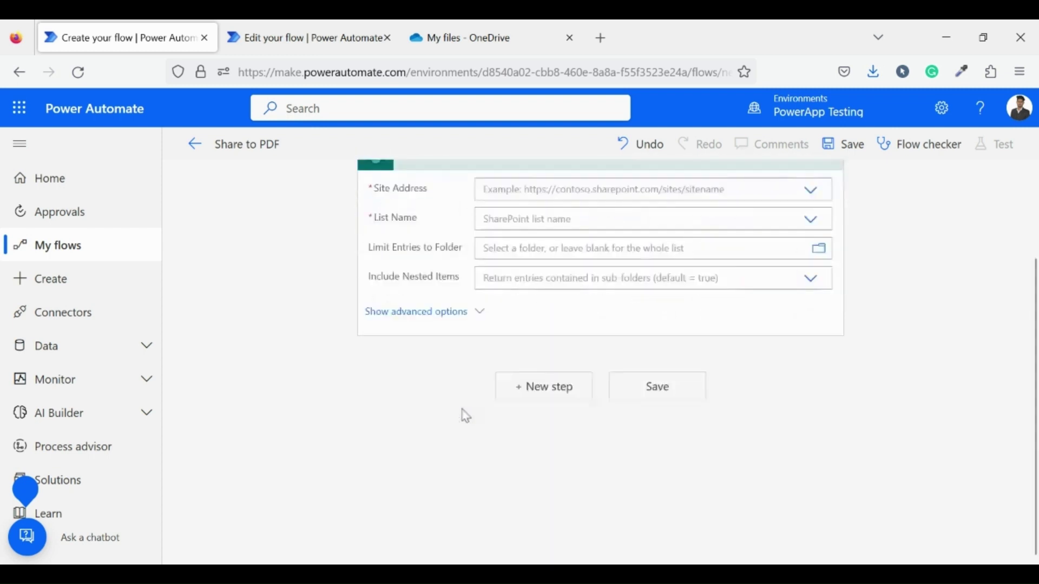
scroll(411, 354, "up", 2)
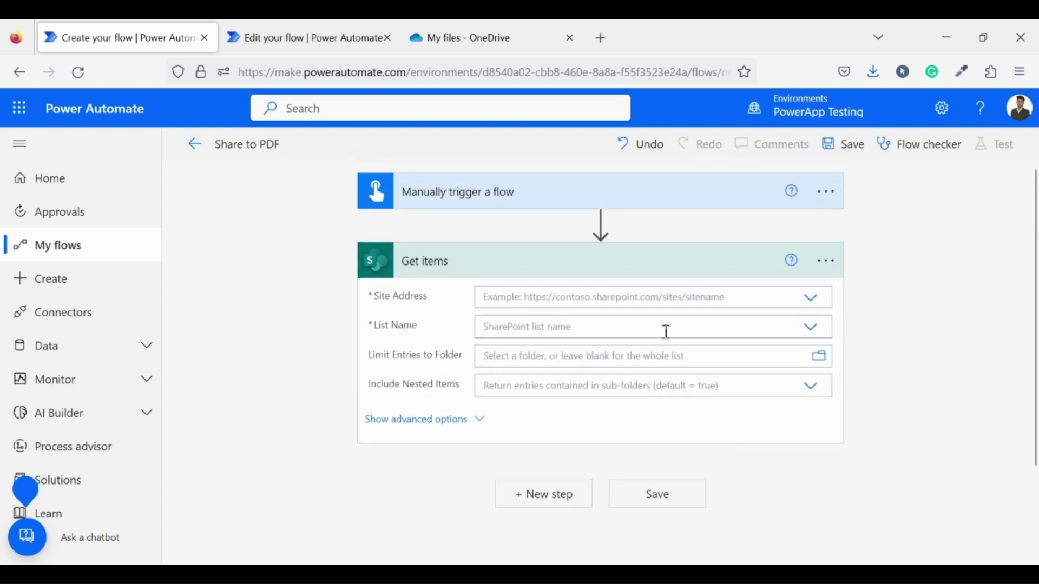
Point Get items at the Just_testing site and its Share to PDF list.
left_click(810, 298)
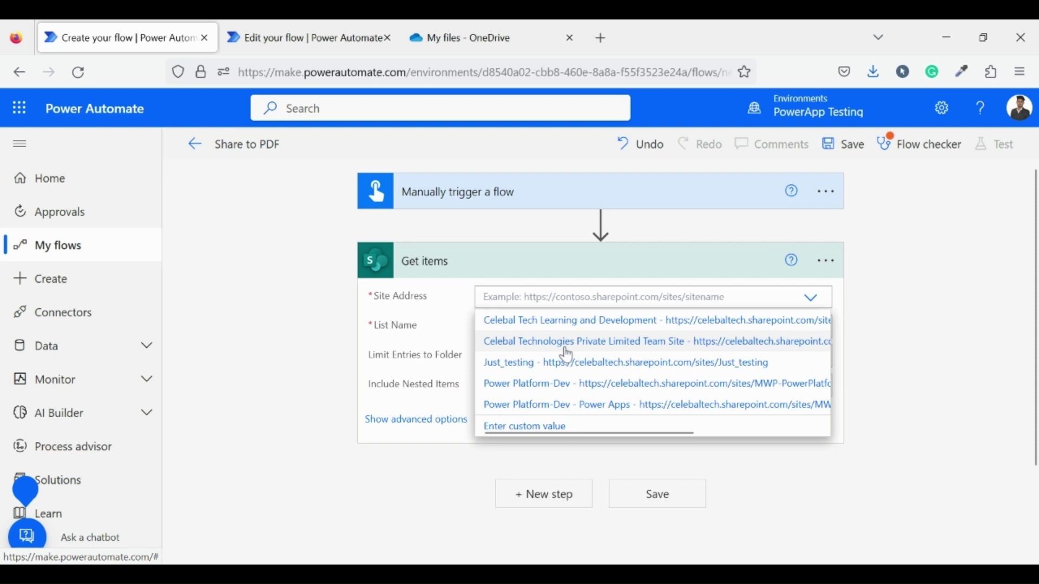
left_click(572, 371)
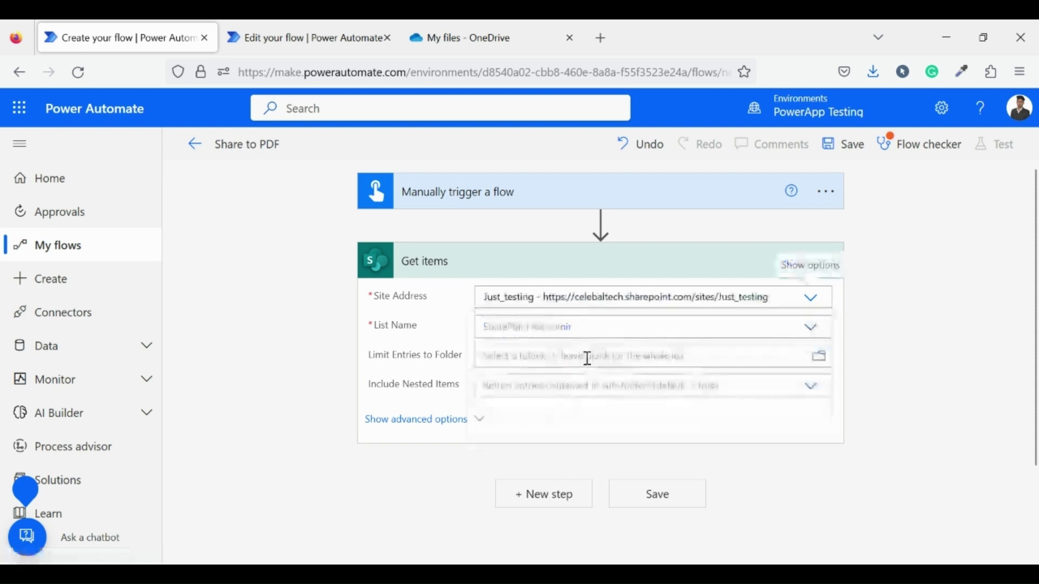
left_click(814, 329)
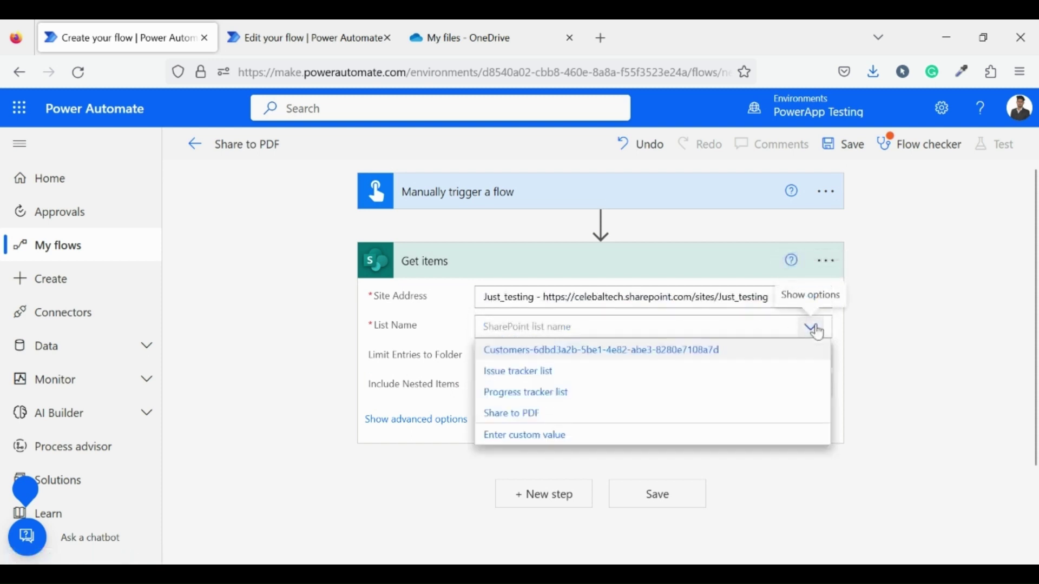
left_click(660, 421)
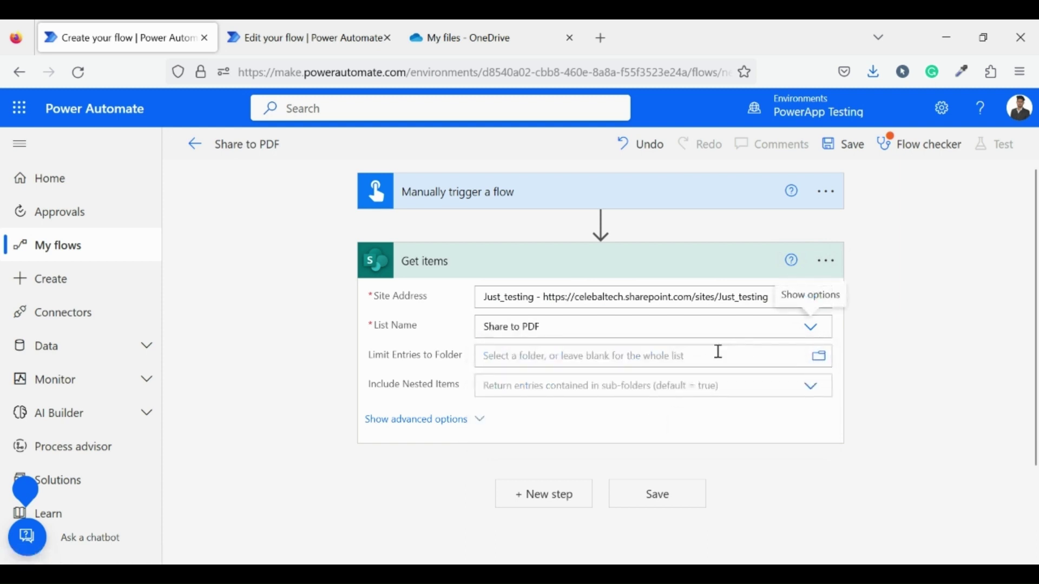
In the advanced options, set Order By to 'id desc' and Top Count to 1.
scroll(680, 357, "down", 1)
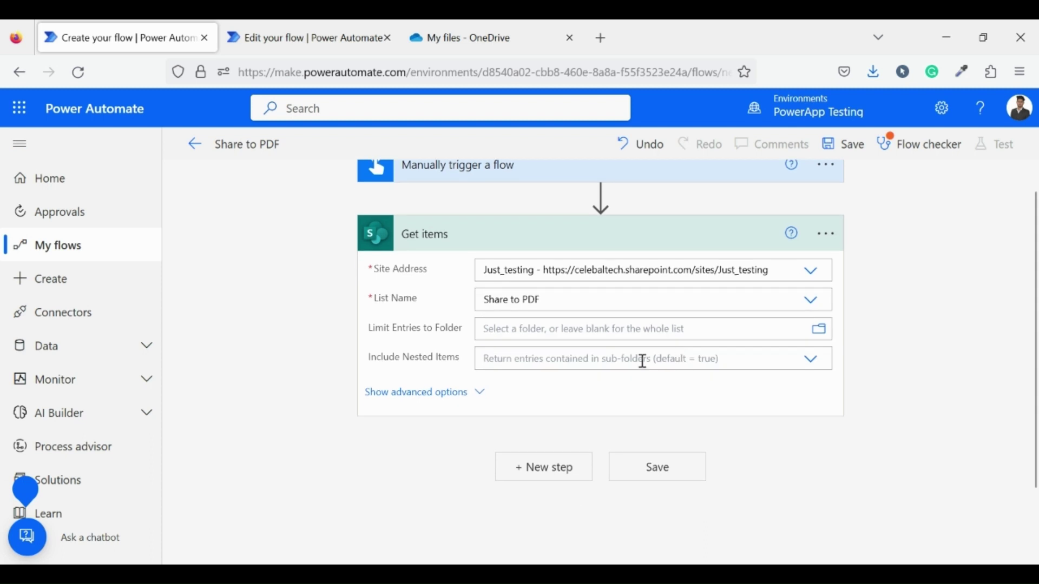
left_click(454, 393)
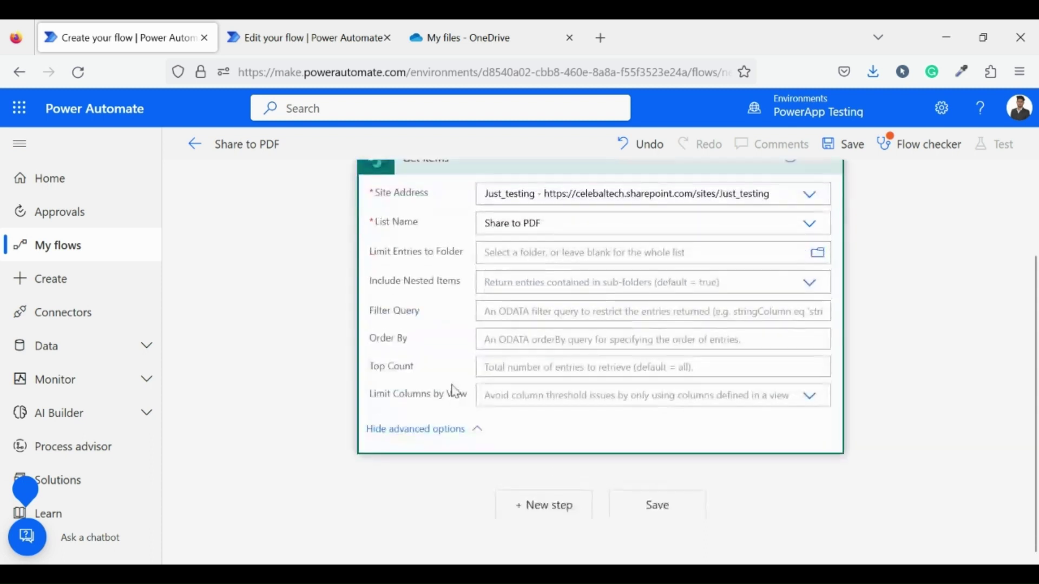
scroll(456, 391, "up", 2)
scroll(456, 392, "down", 1)
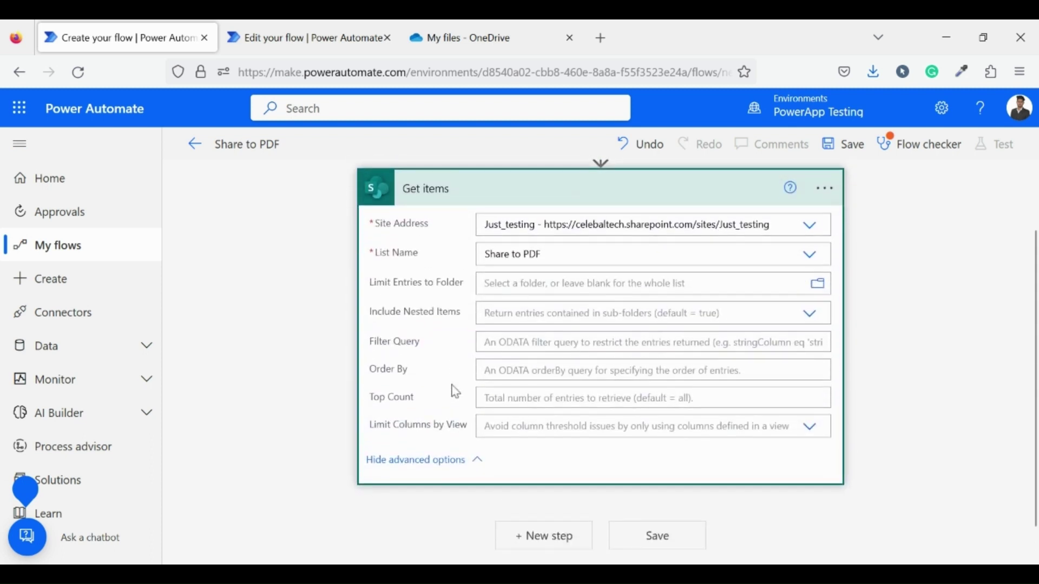
left_click(533, 362)
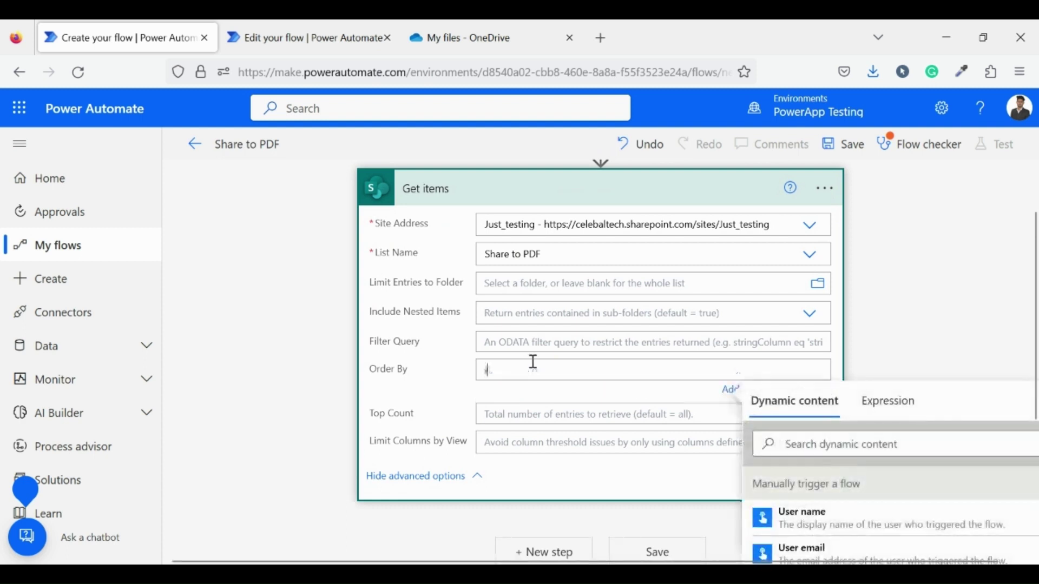
type("id desc")
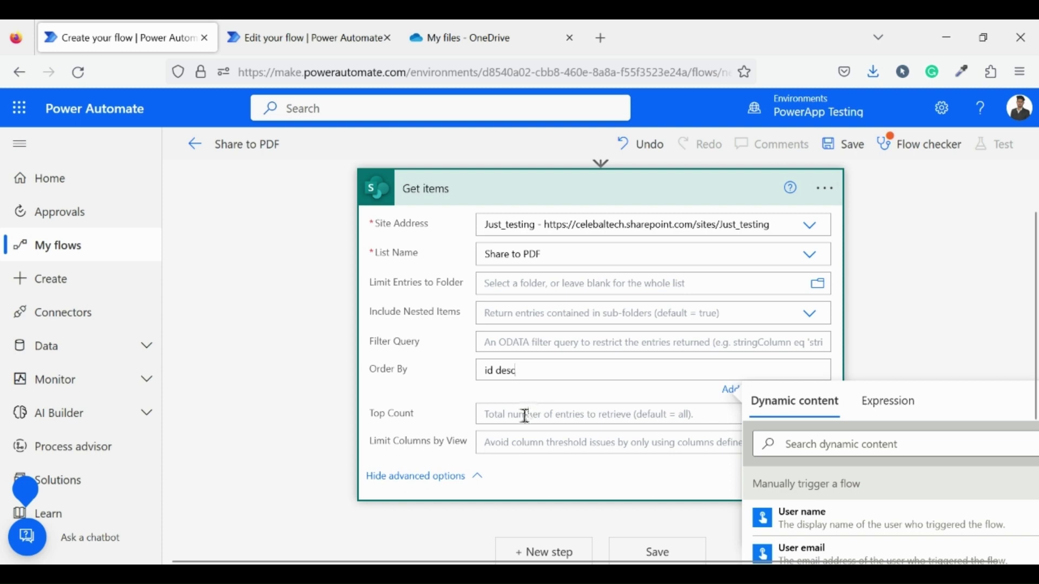
left_click(525, 416)
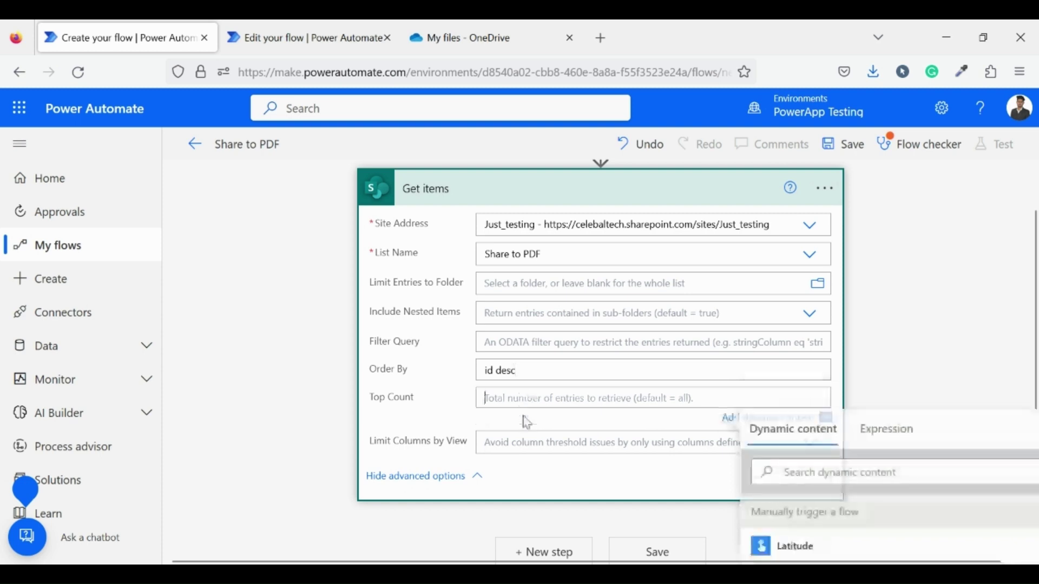
type("1")
left_click(390, 399)
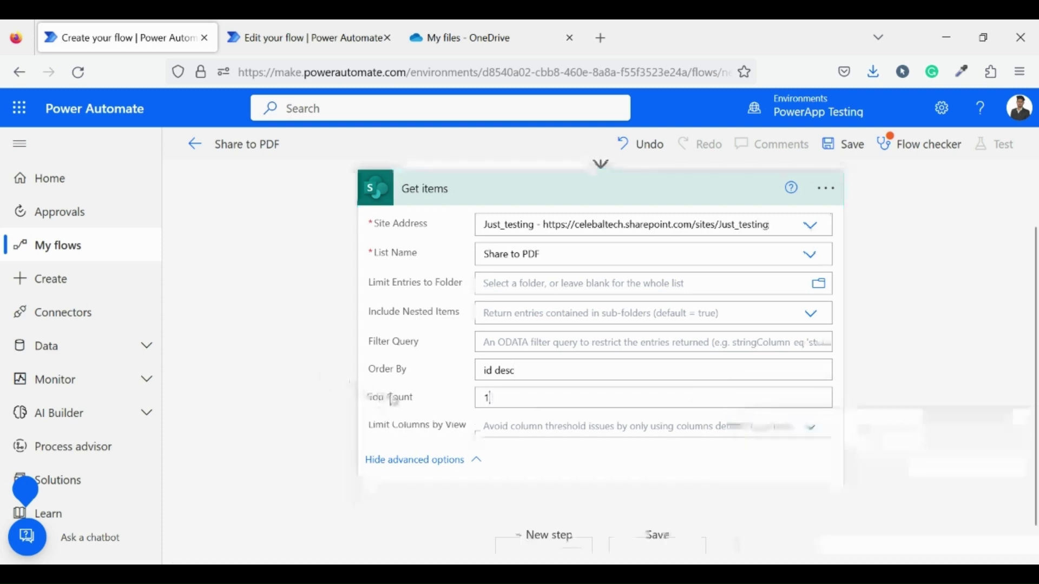
scroll(389, 398, "down", 1)
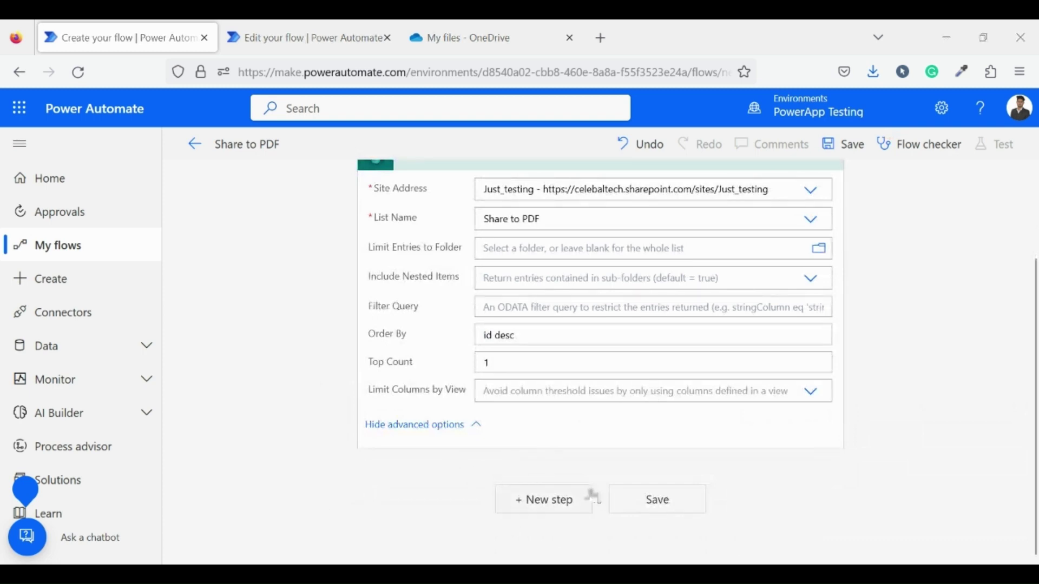
Add a Create HTML table action whose From field uses the Get items 'value' list.
left_click(582, 497)
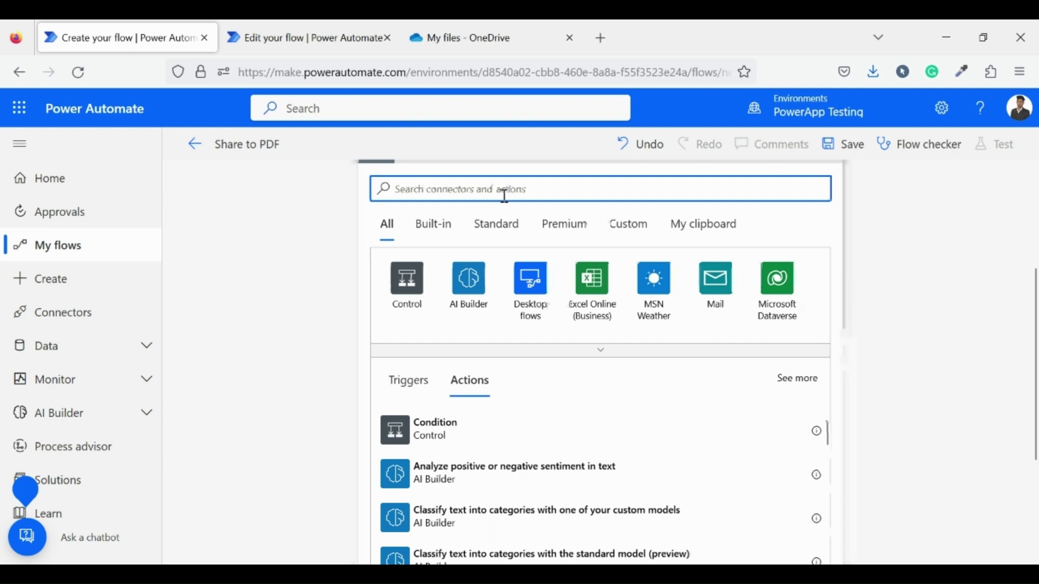
type("html table")
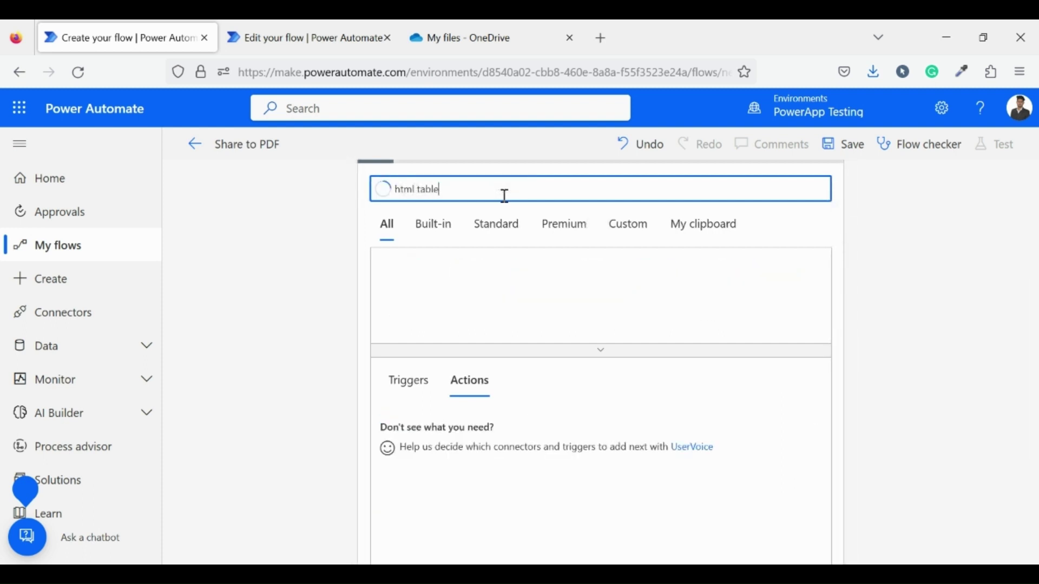
scroll(507, 359, "down", 5)
scroll(510, 359, "down", 2)
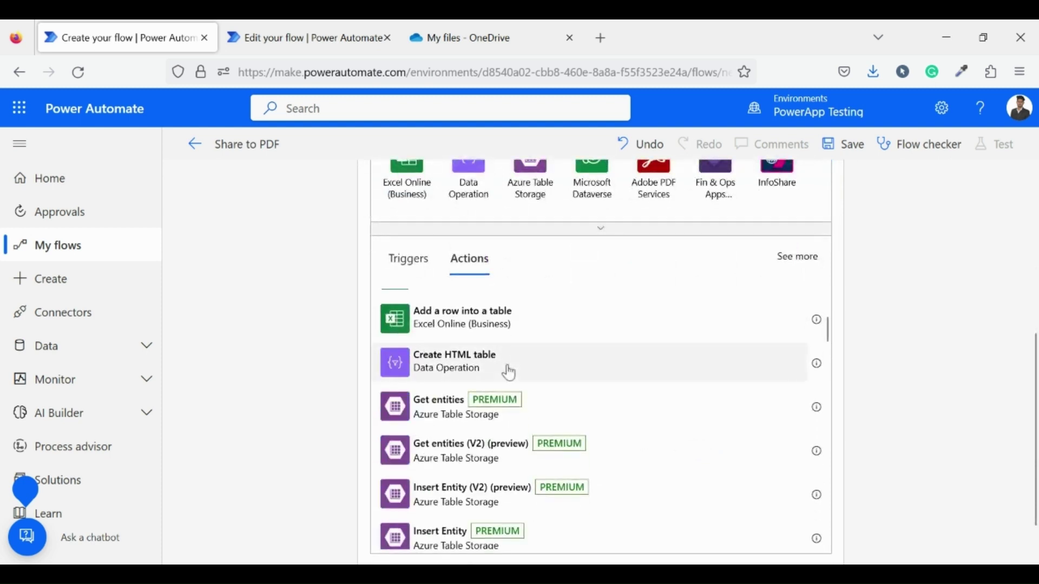
left_click(509, 372)
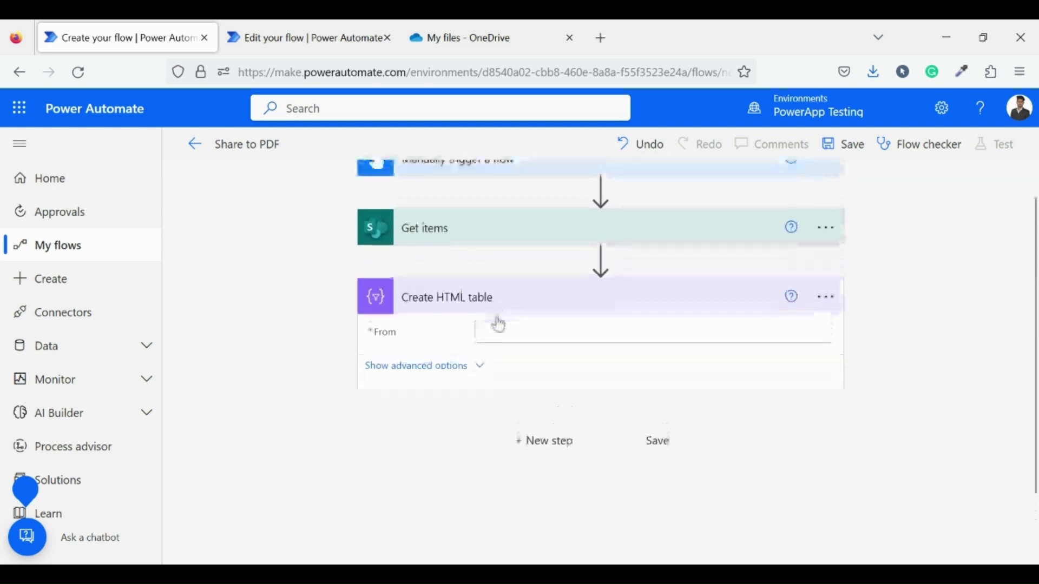
left_click(501, 328)
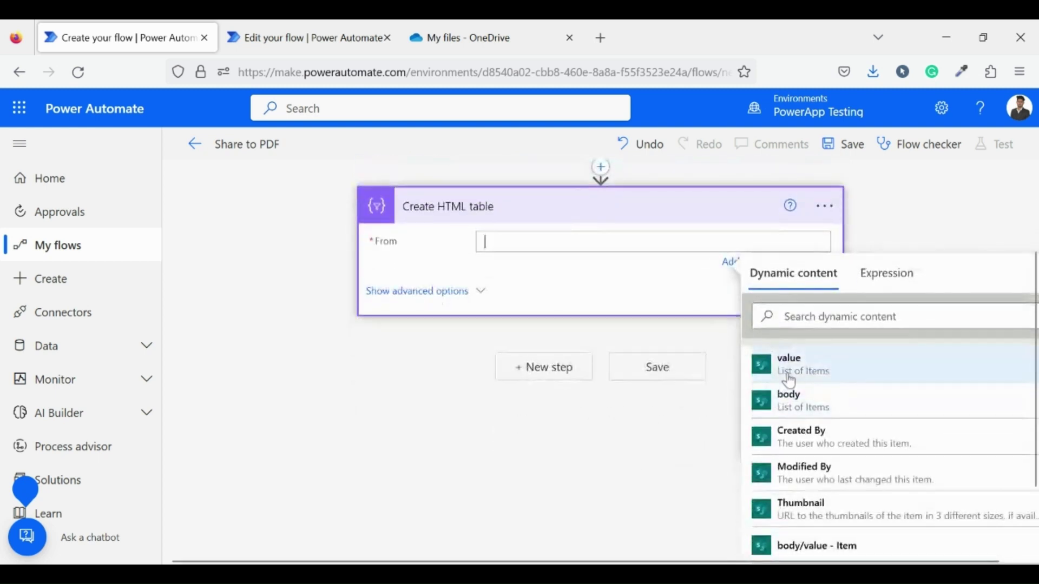
left_click(790, 368)
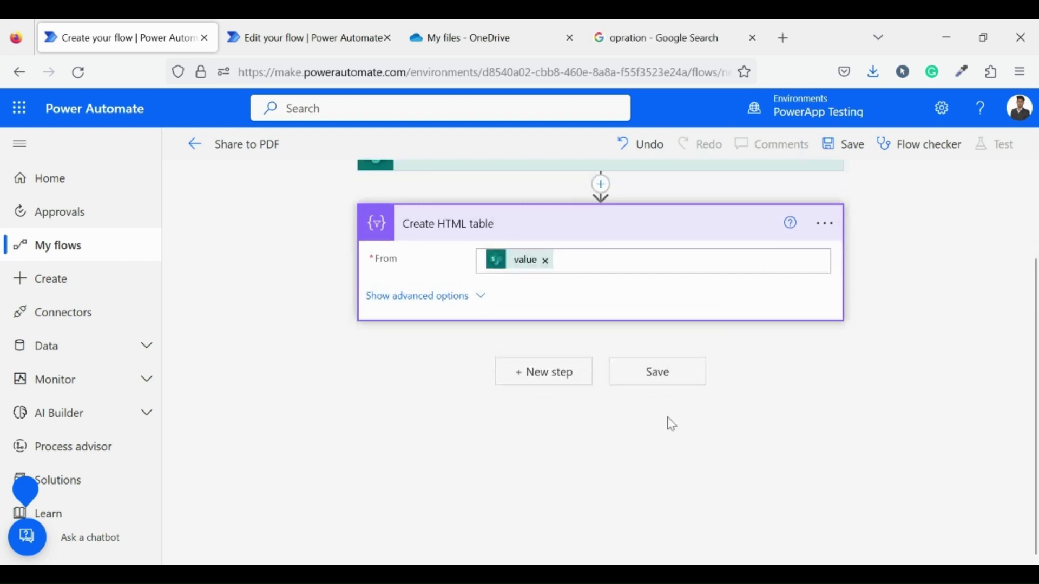
left_click(566, 372)
Add a Compose action and paste the CSS <style> block for the table into its Inputs.
type("compose")
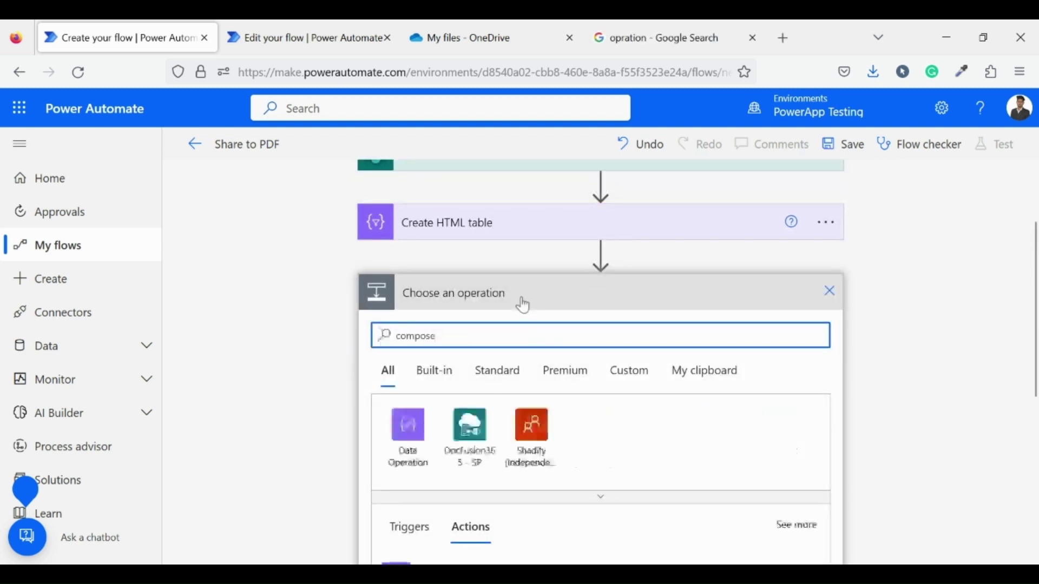
scroll(522, 304, "down", 2)
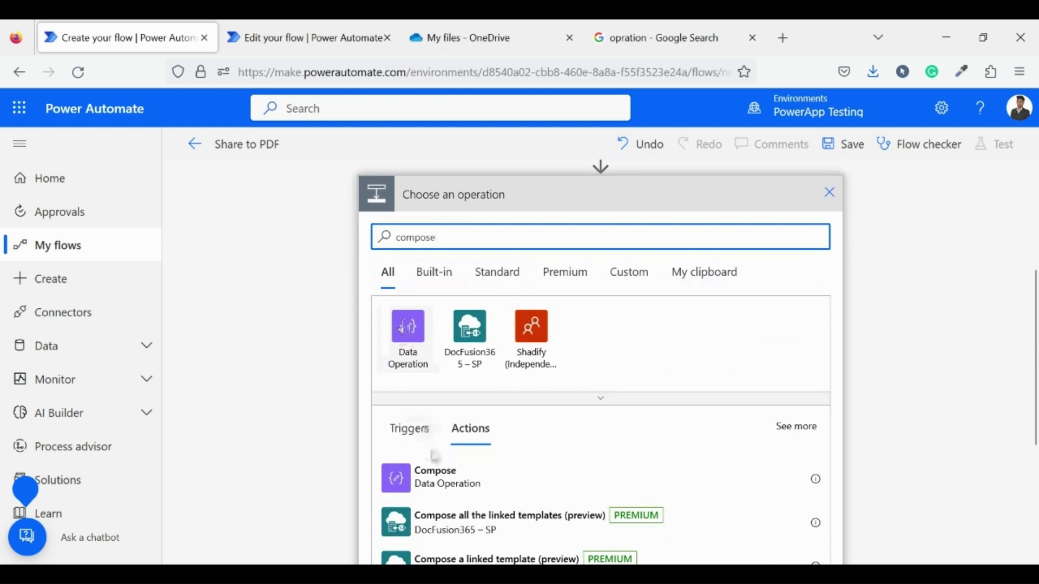
left_click(431, 482)
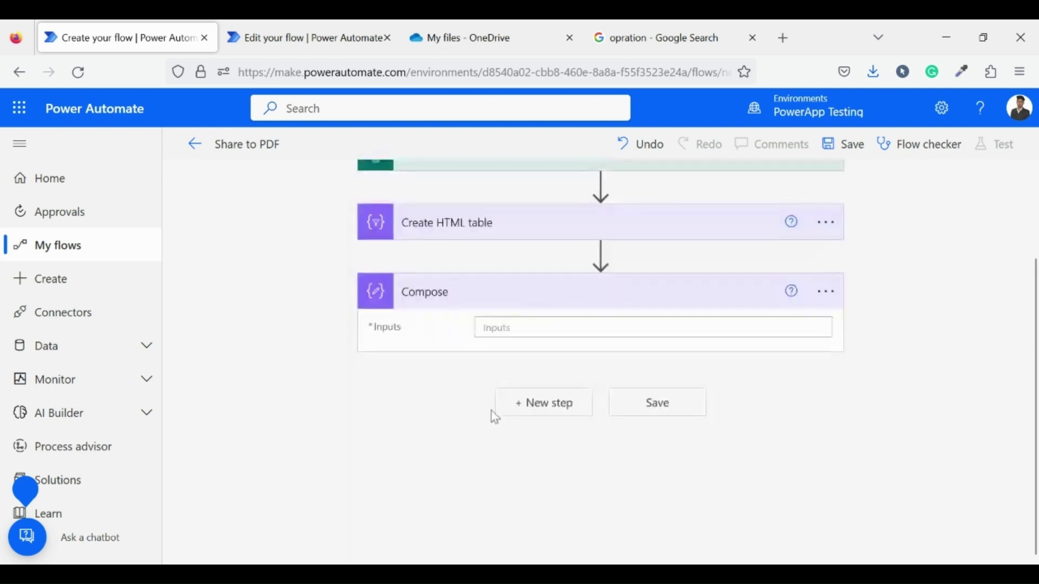
left_click(539, 323)
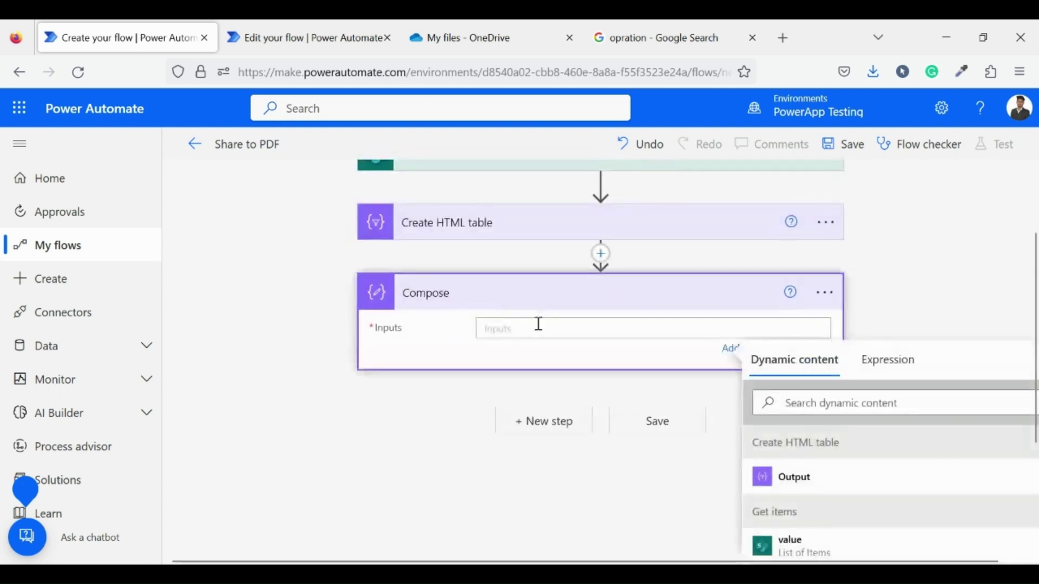
key("ctrl+v")
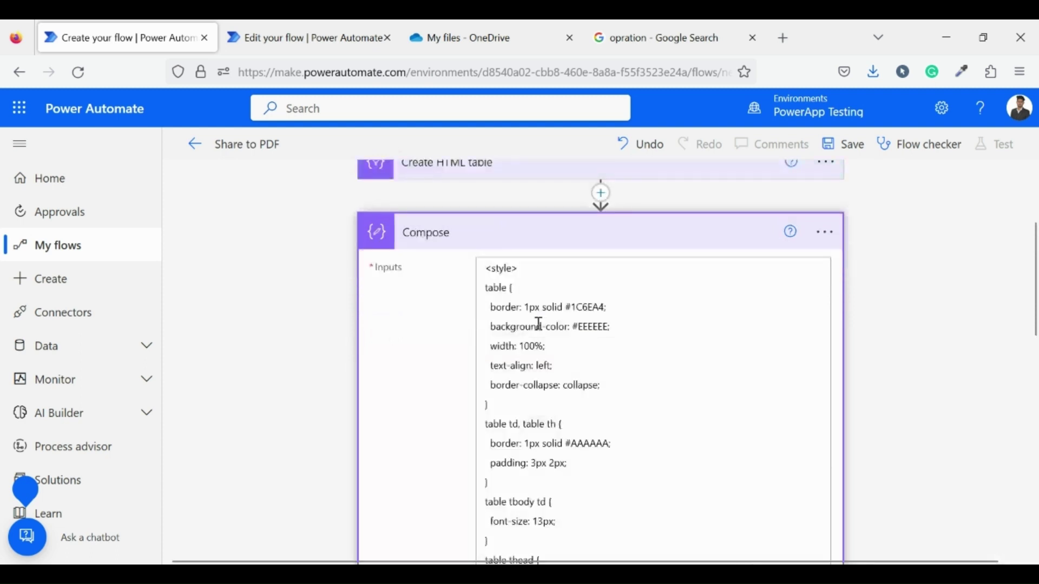
scroll(539, 323, "down", 8)
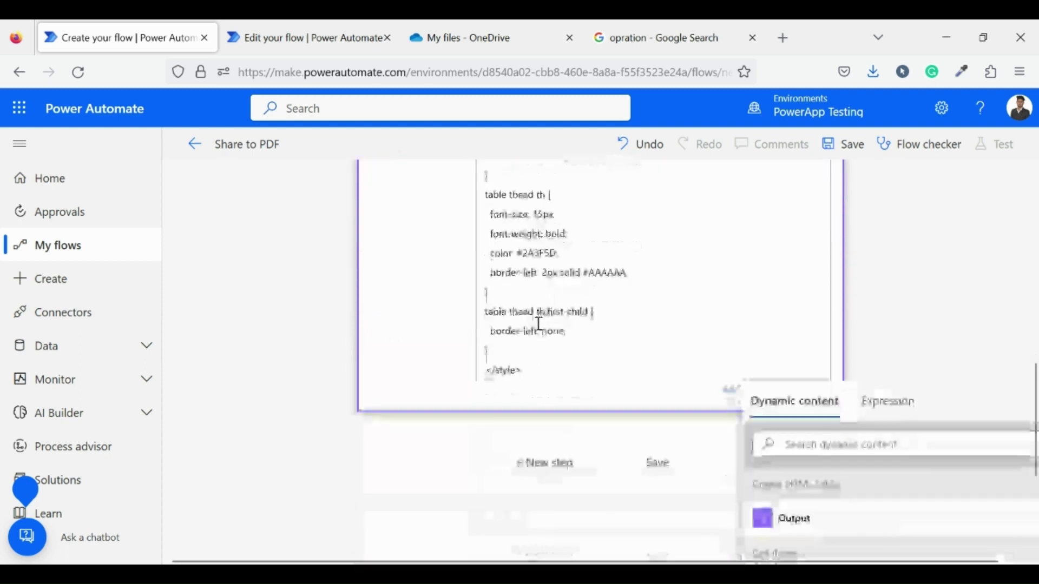
scroll(538, 323, "down", 1)
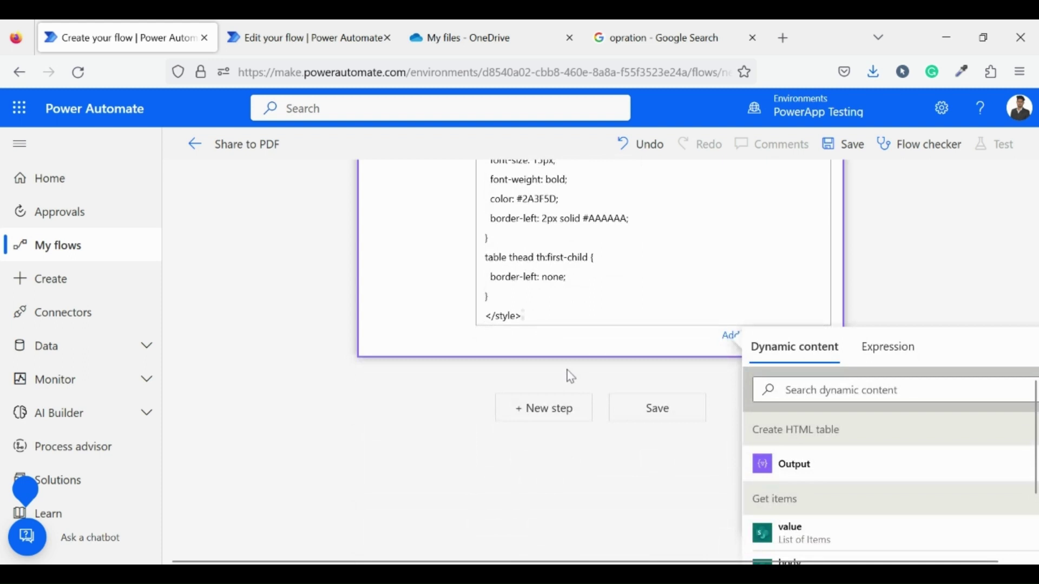
scroll(571, 376, "up", 6)
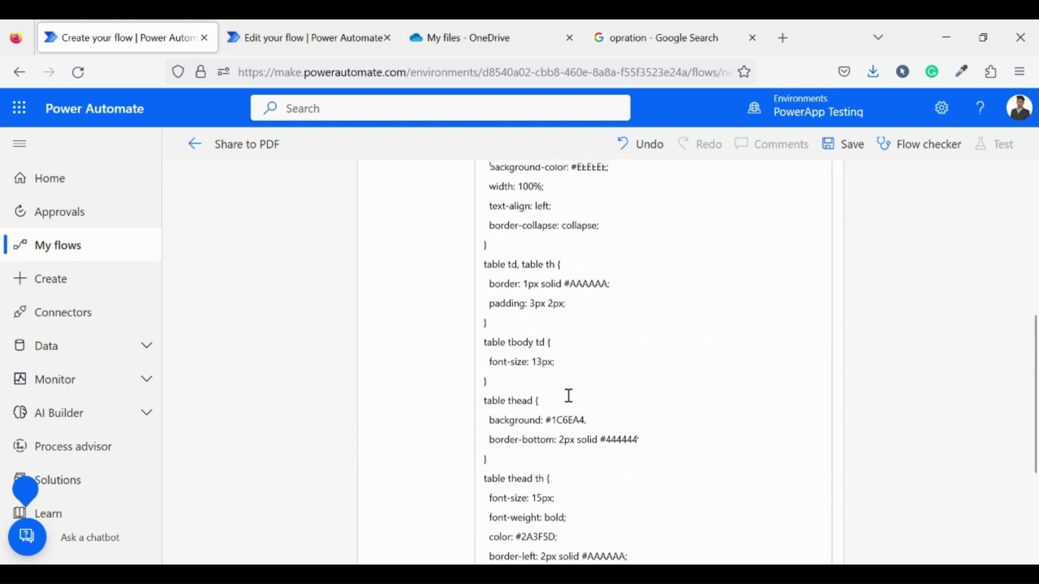
scroll(661, 396, "up", 3)
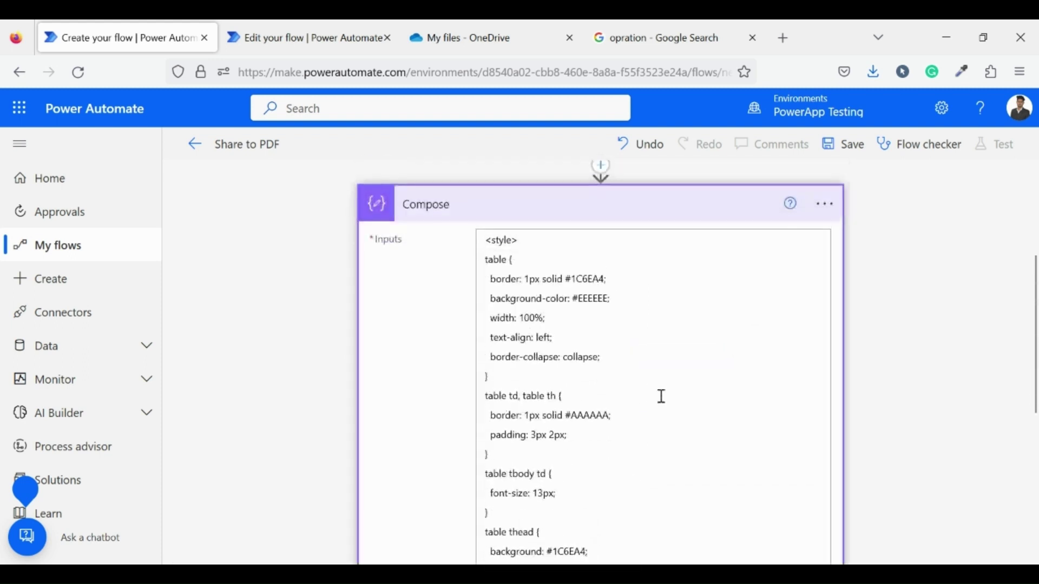
scroll(661, 397, "down", 6)
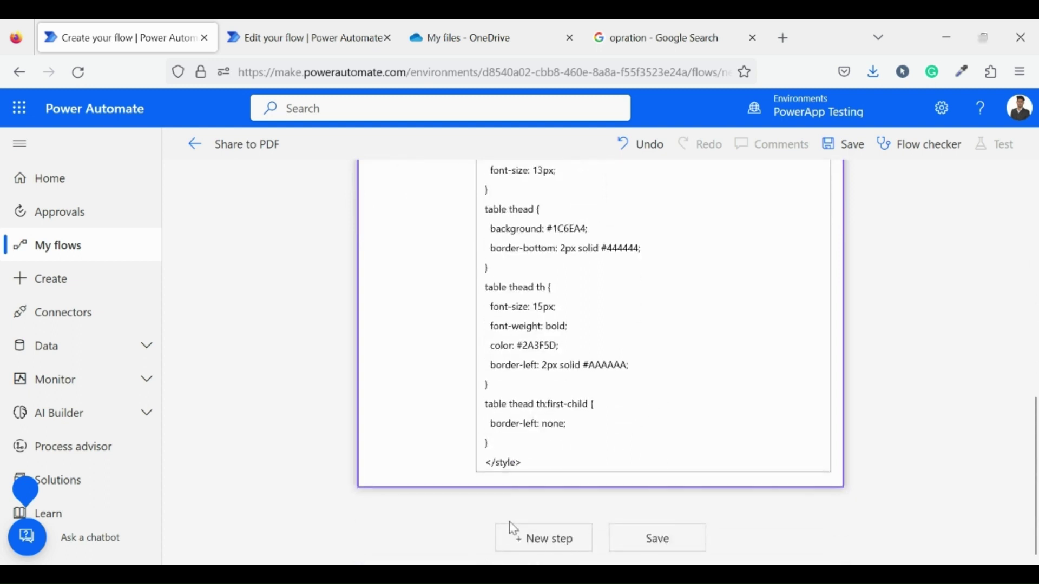
Search 'onedrive' and add the OneDrive for Business Create file action after Compose.
left_click(542, 548)
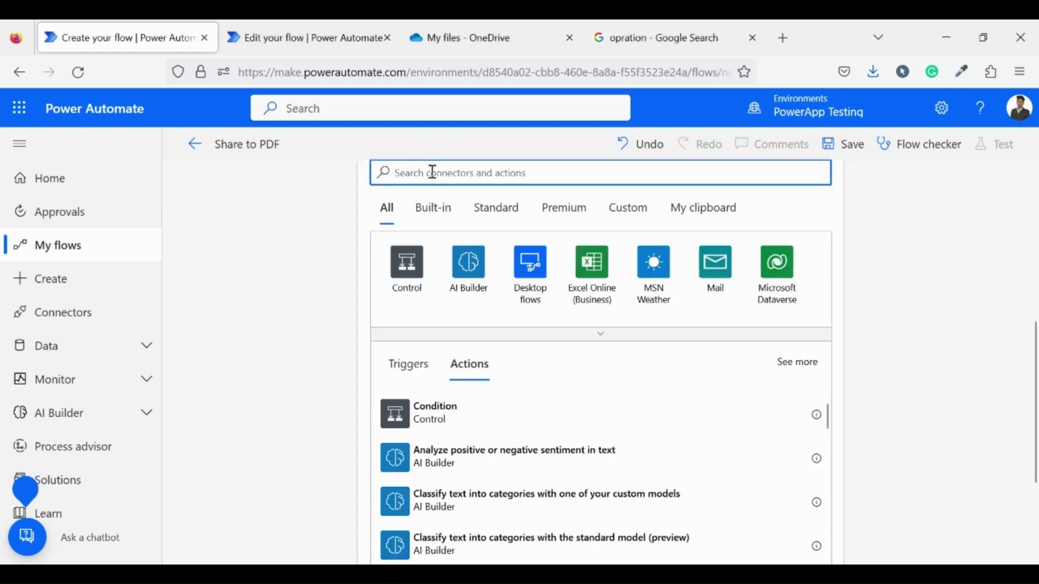
type("one")
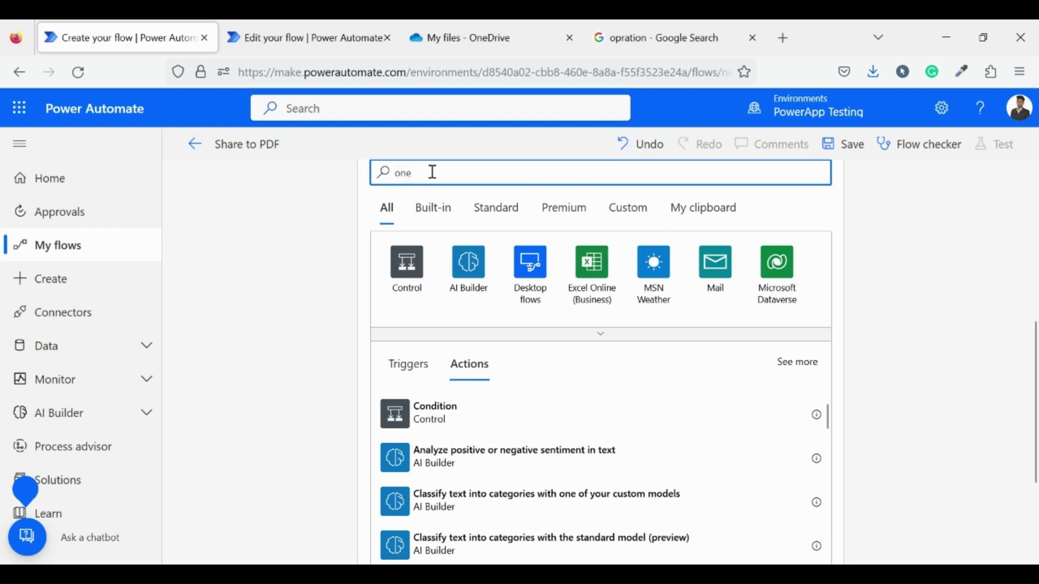
type("drive")
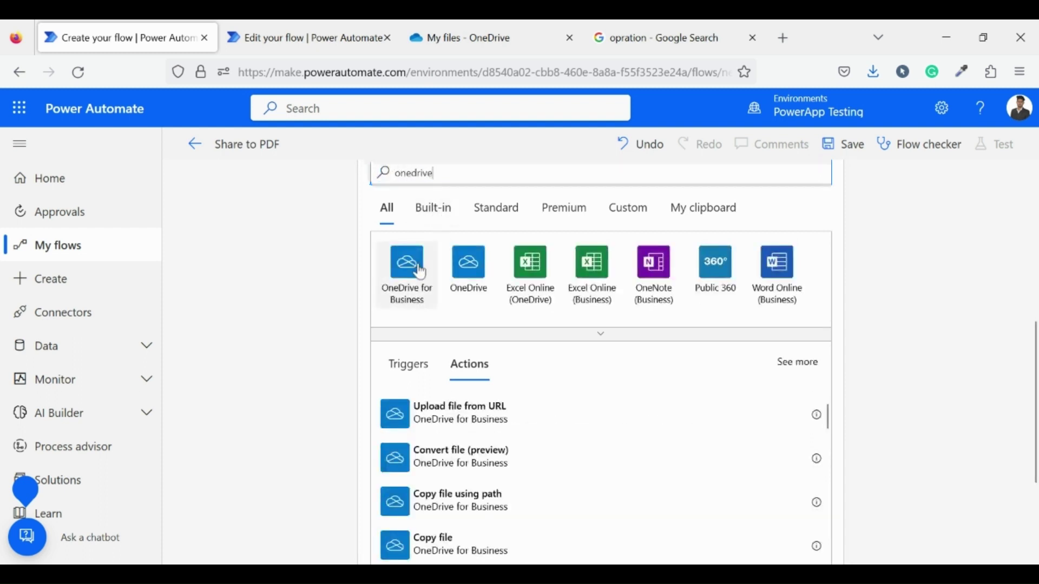
left_click(420, 272)
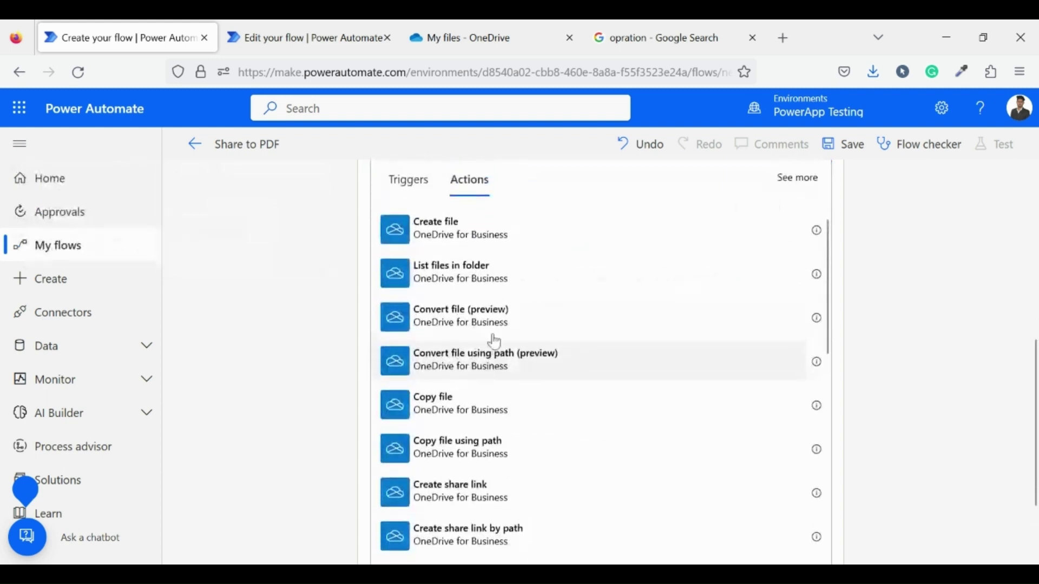
left_click(493, 238)
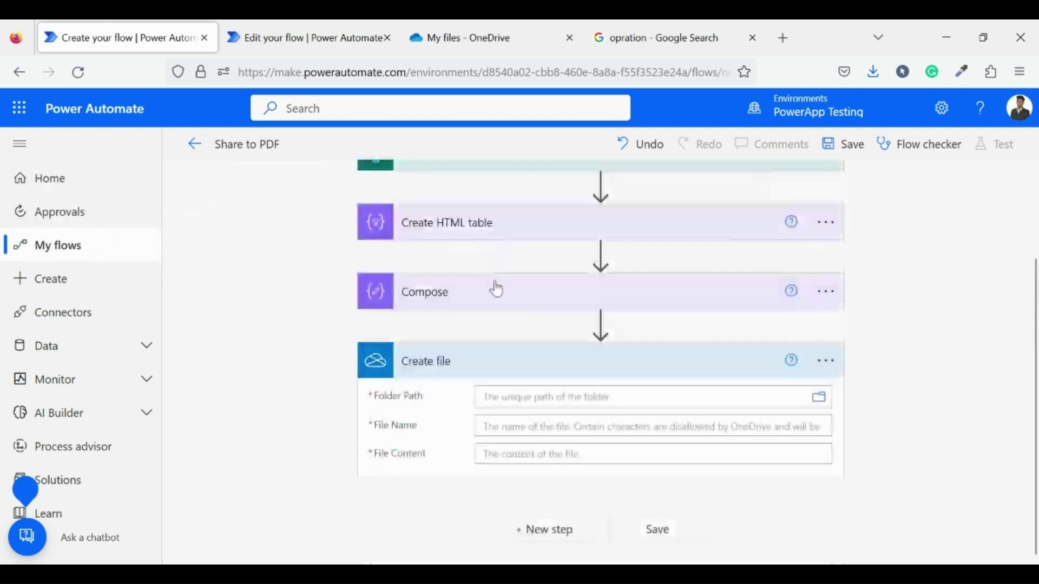
scroll(494, 292, "up", 2)
scroll(493, 292, "down", 2)
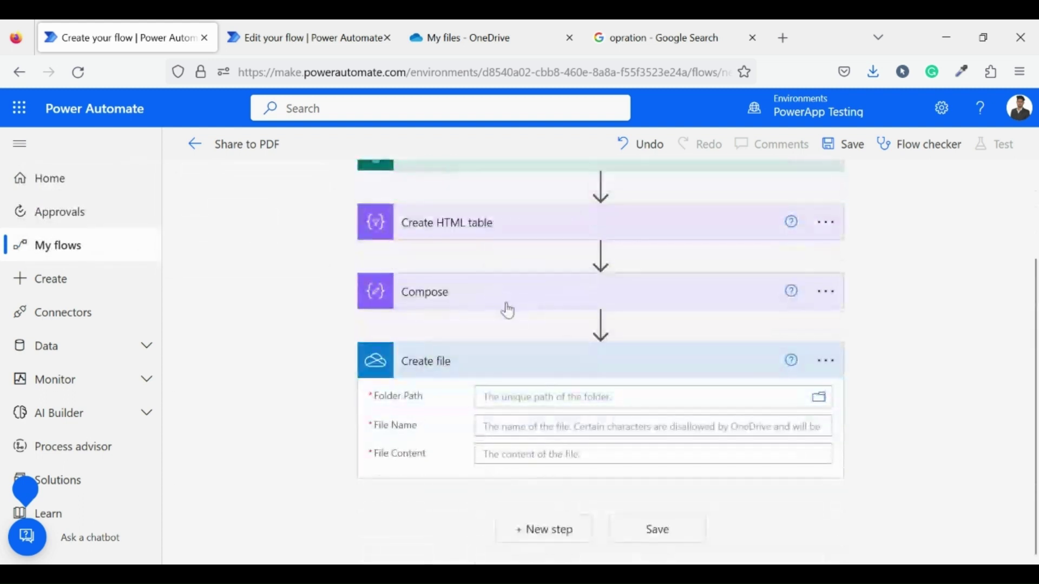
Set Create file's folder to the OneDrive root '/' and its file name to 'file'.
left_click(819, 403)
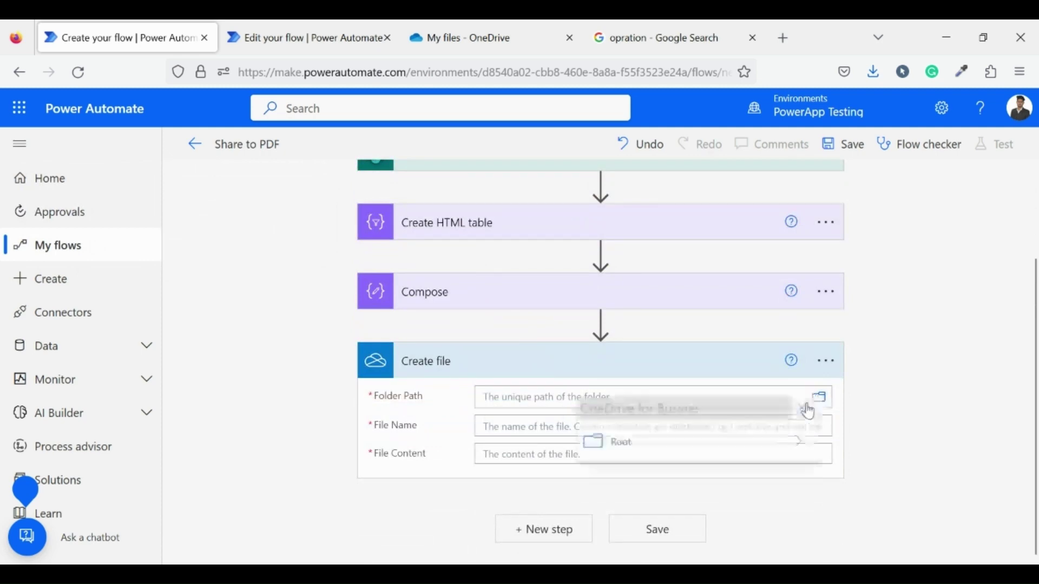
left_click(678, 455)
left_click(657, 440)
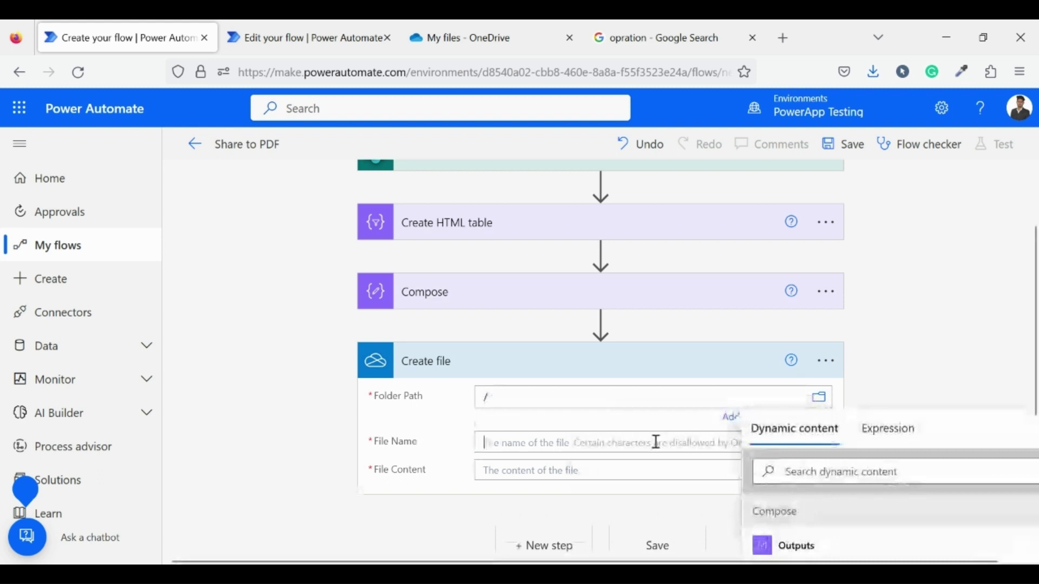
type("file.html")
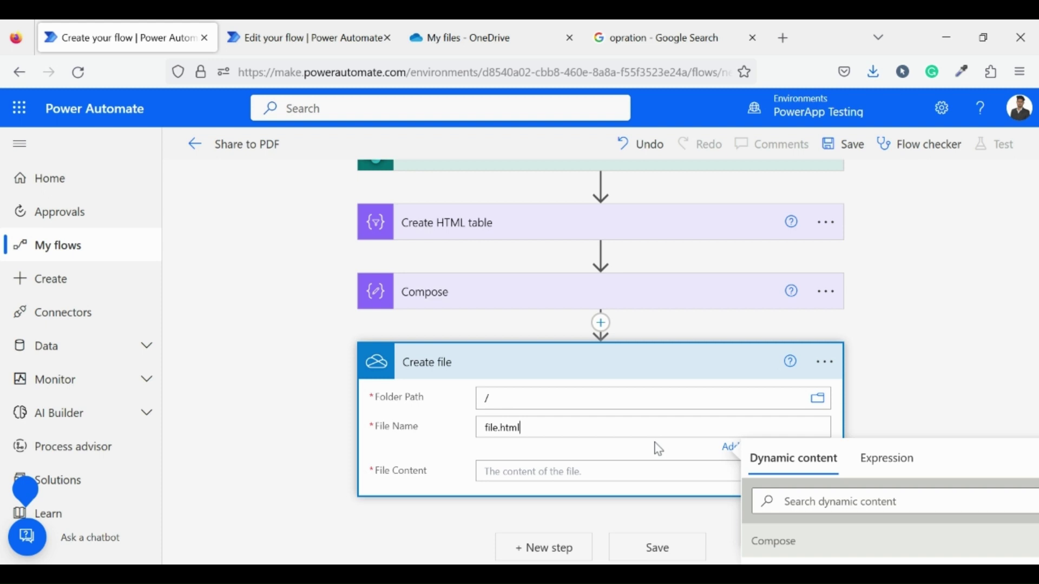
Fill File Content with Compose Outputs followed by the Create HTML table Output.
scroll(649, 467, "down", 5)
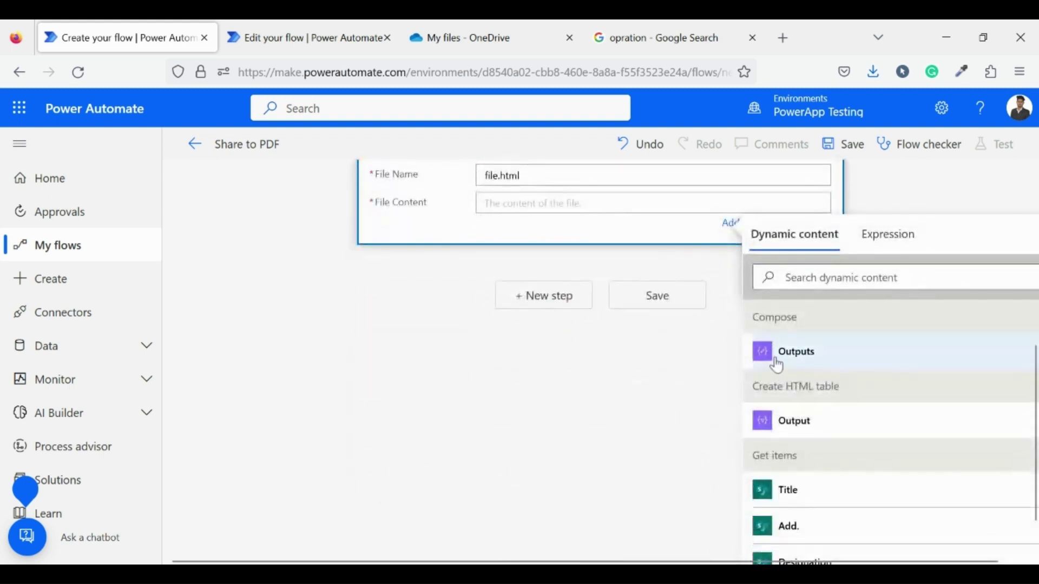
left_click(777, 366)
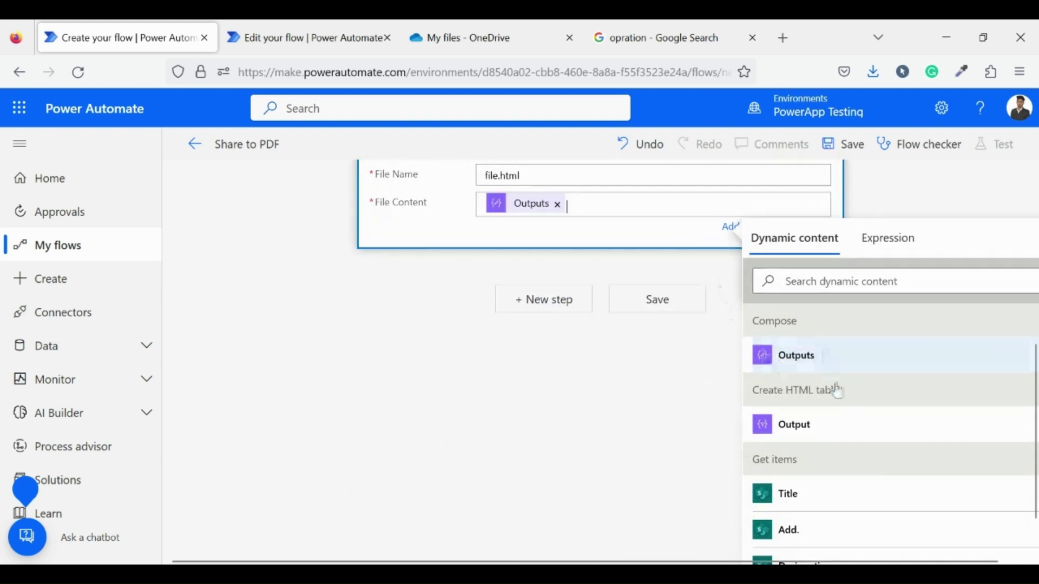
left_click(828, 425)
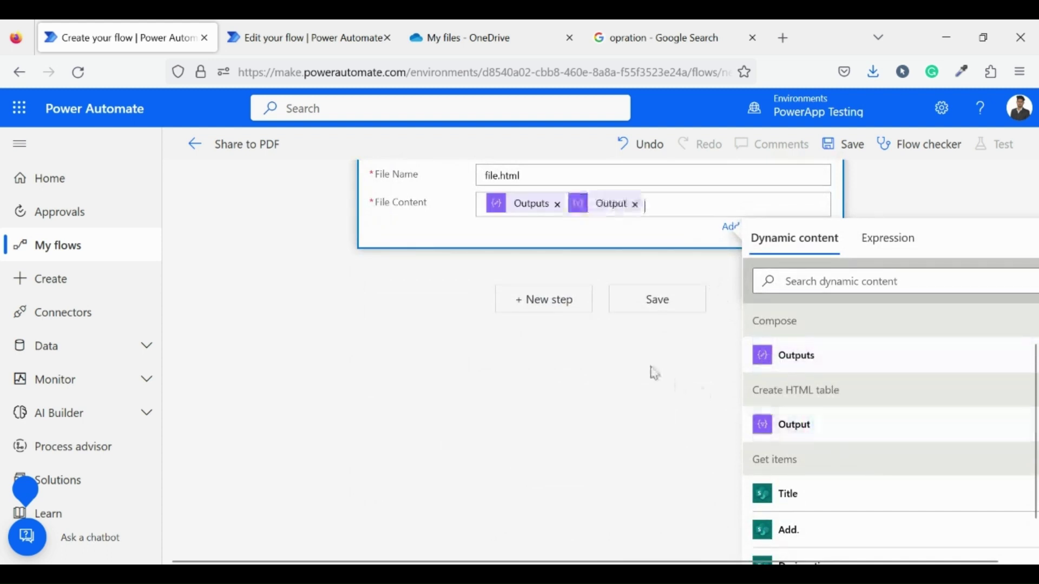
scroll(677, 387, "up", 3)
left_click(876, 350)
scroll(875, 349, "up", 3)
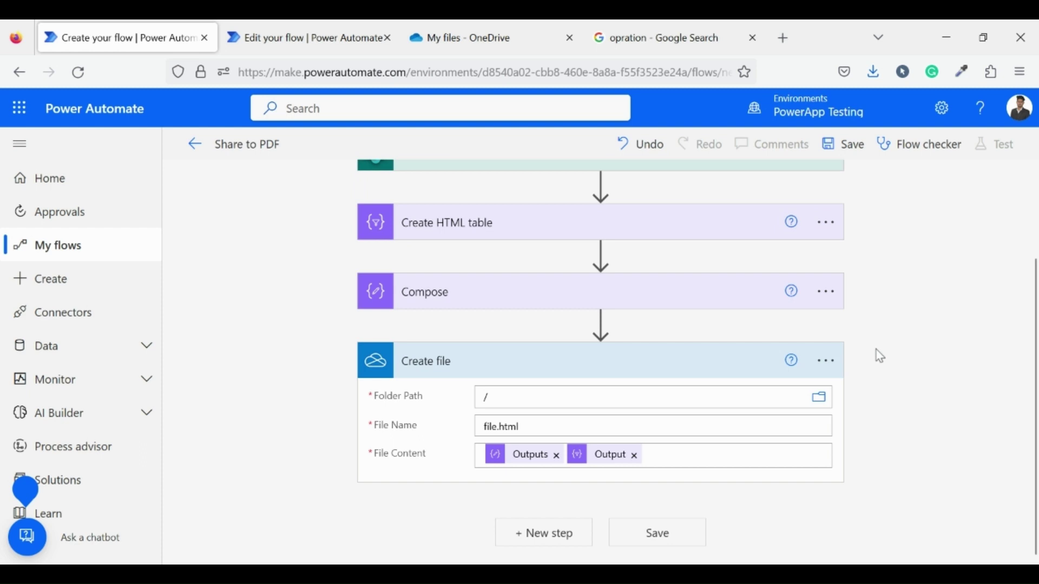
scroll(871, 355, "down", 1)
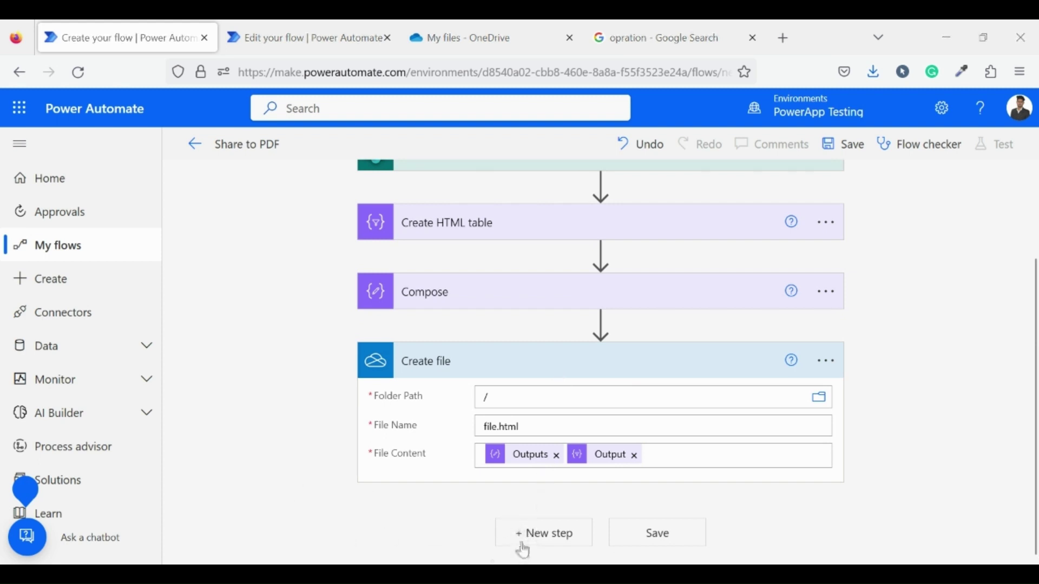
Add a OneDrive Convert file (preview) action converting the Create file Id to PDF.
left_click(545, 534)
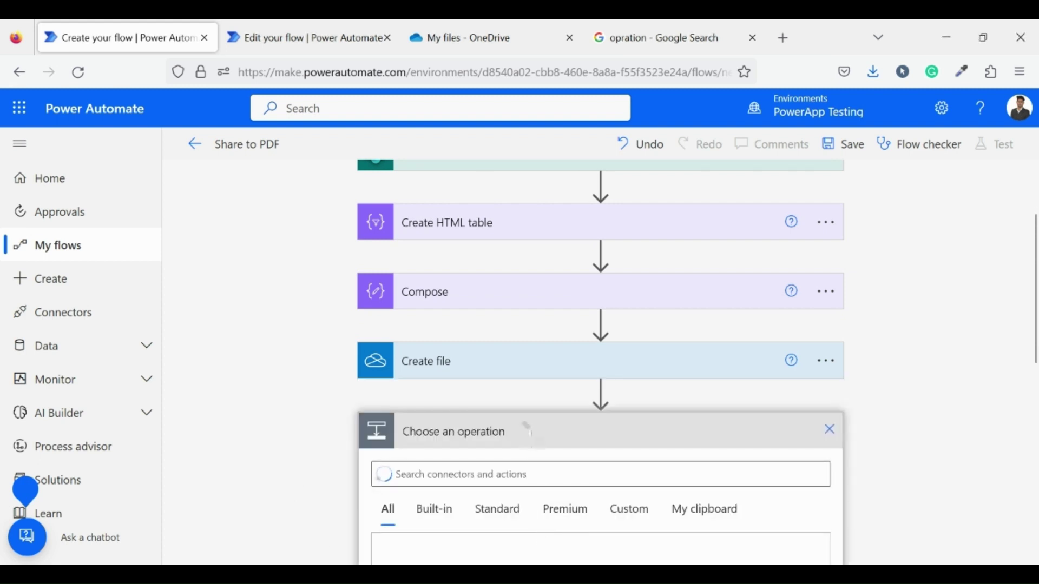
left_click(525, 473)
type("convert")
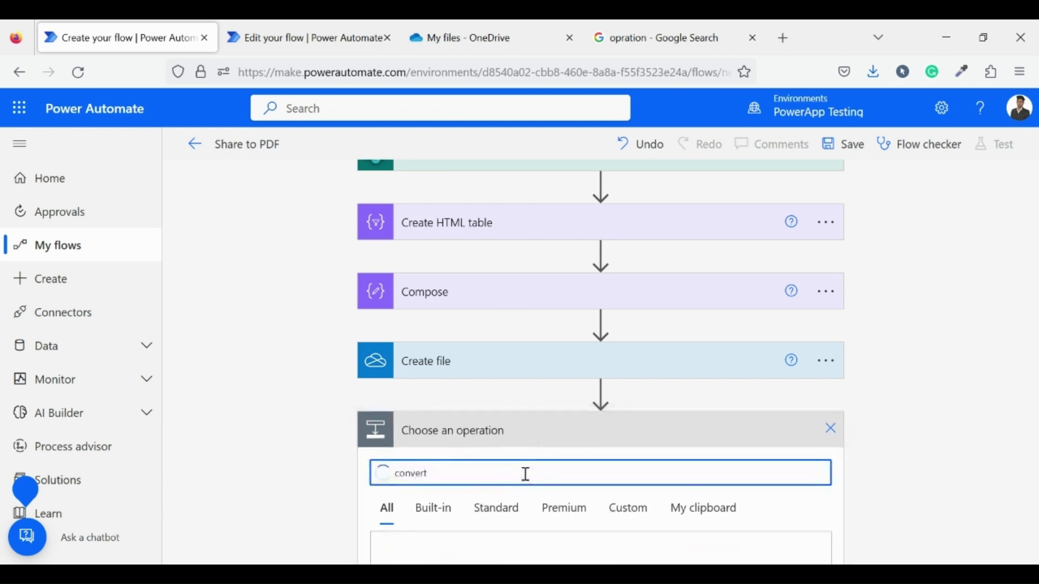
type(" file")
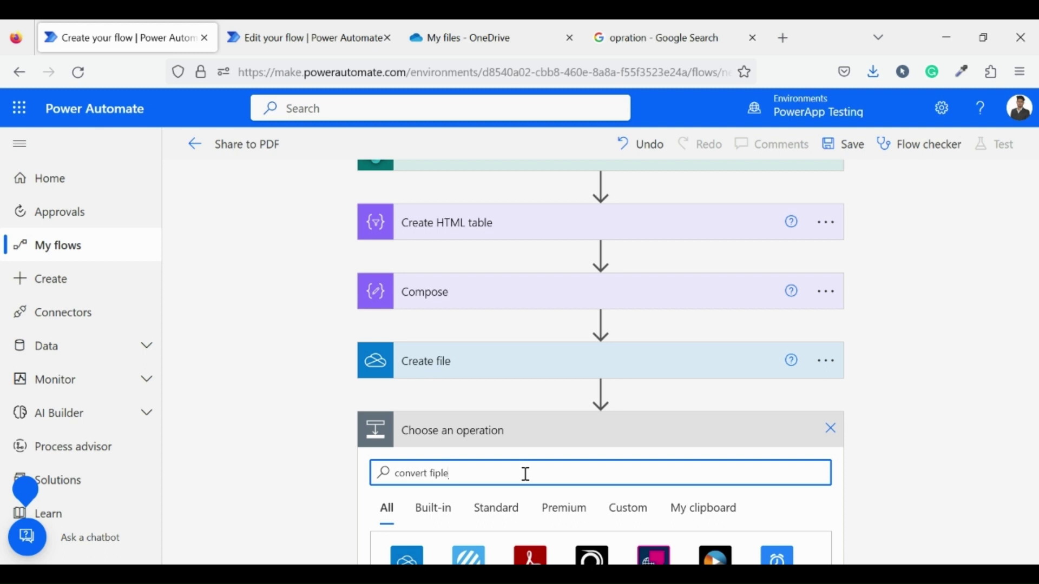
scroll(526, 474, "down", 5)
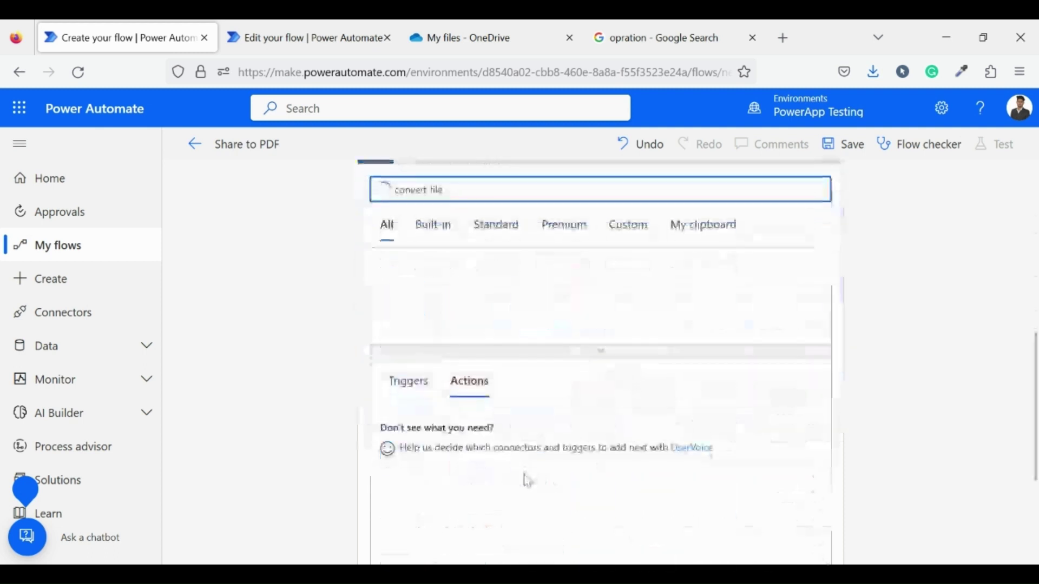
left_click(498, 443)
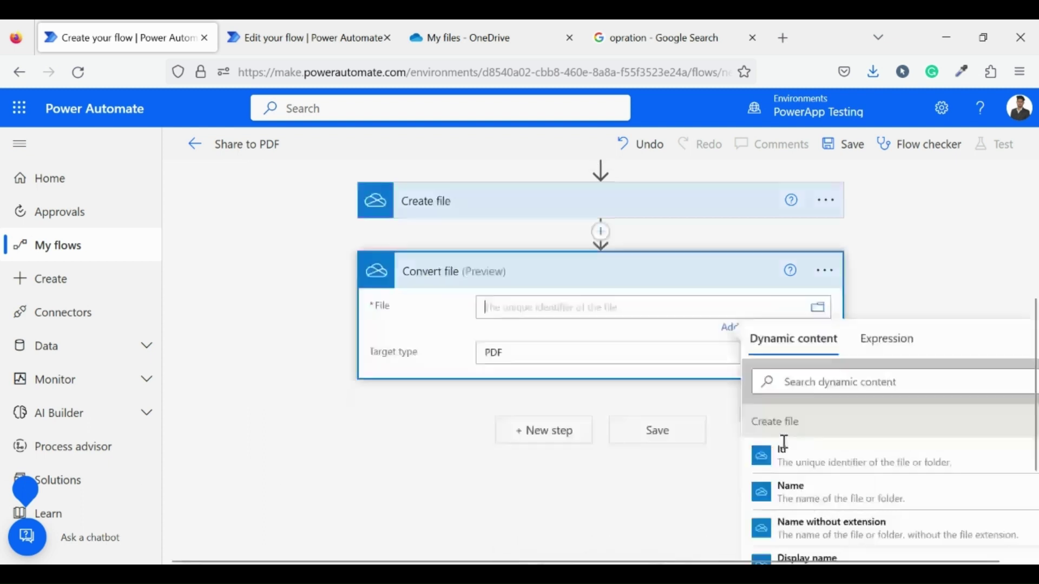
scroll(785, 444, "down", 1)
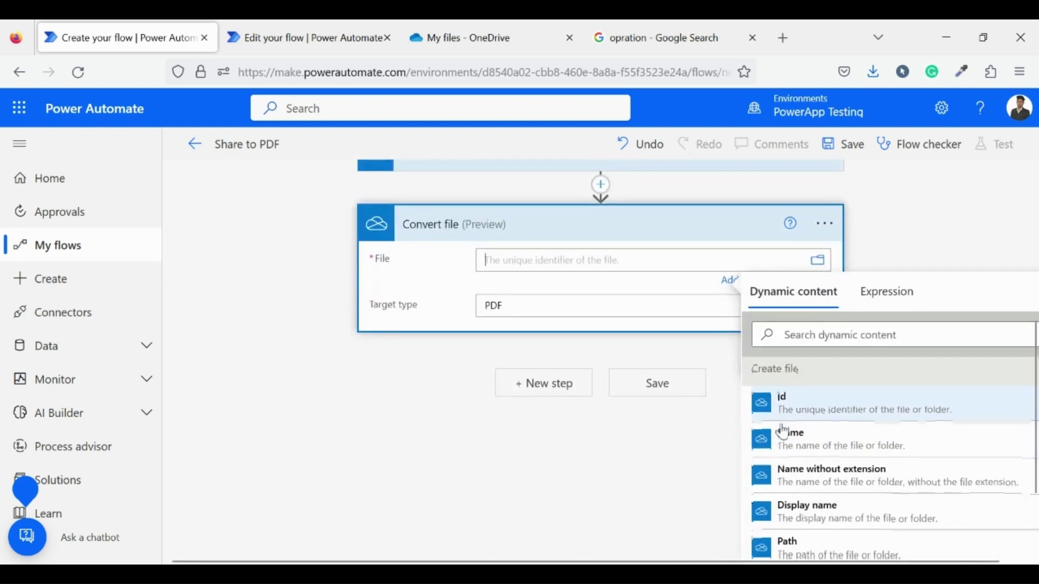
left_click(785, 428)
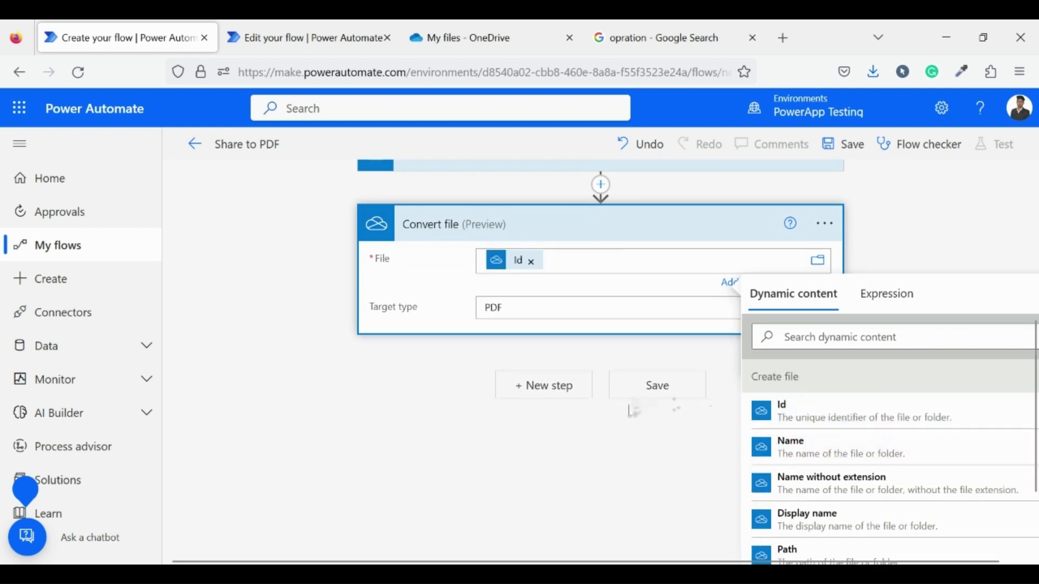
left_click(617, 460)
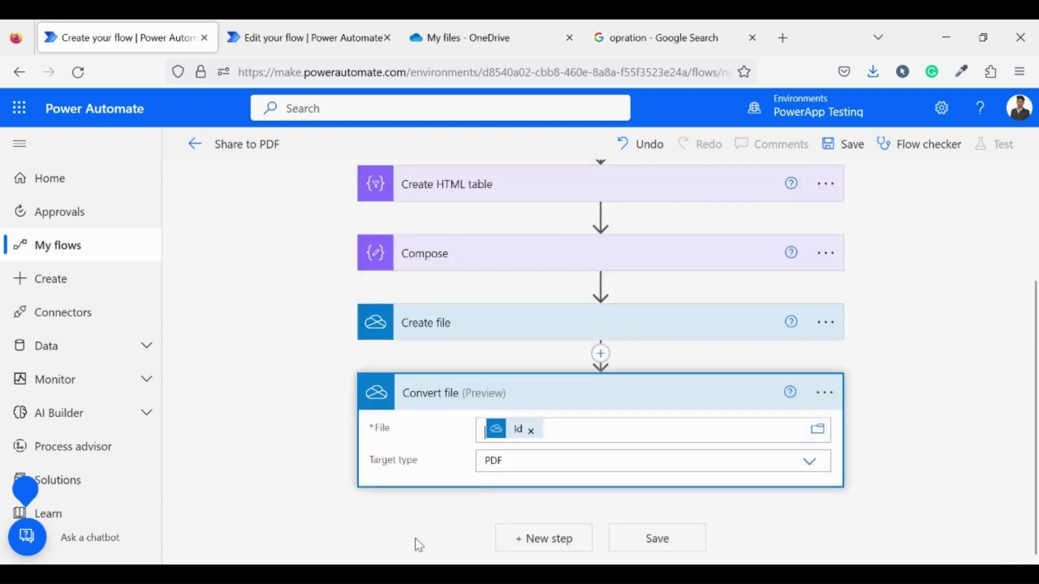
Search 'create file' and add another OneDrive for Business Create file action.
left_click(518, 541)
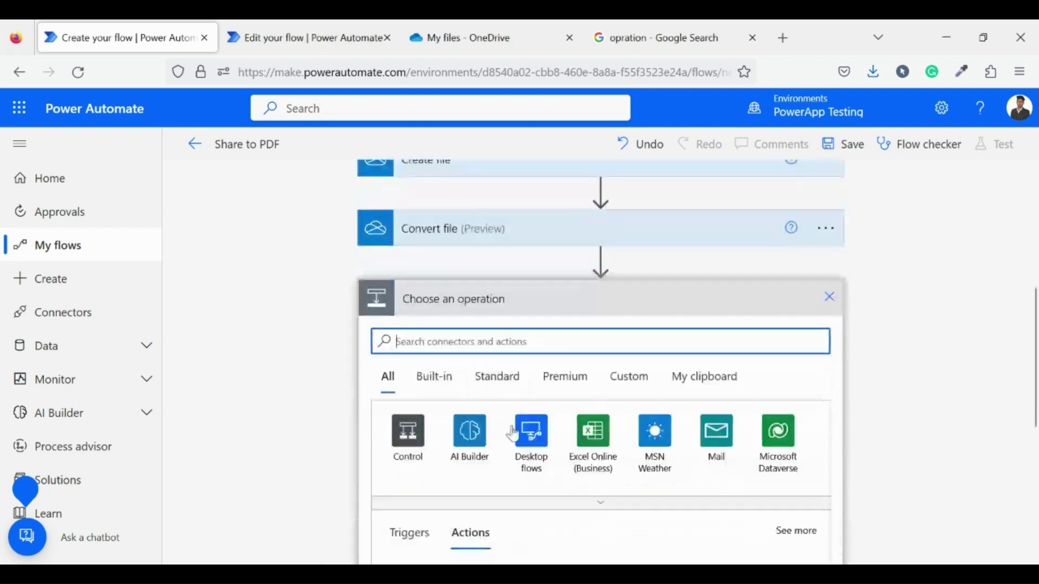
type("con")
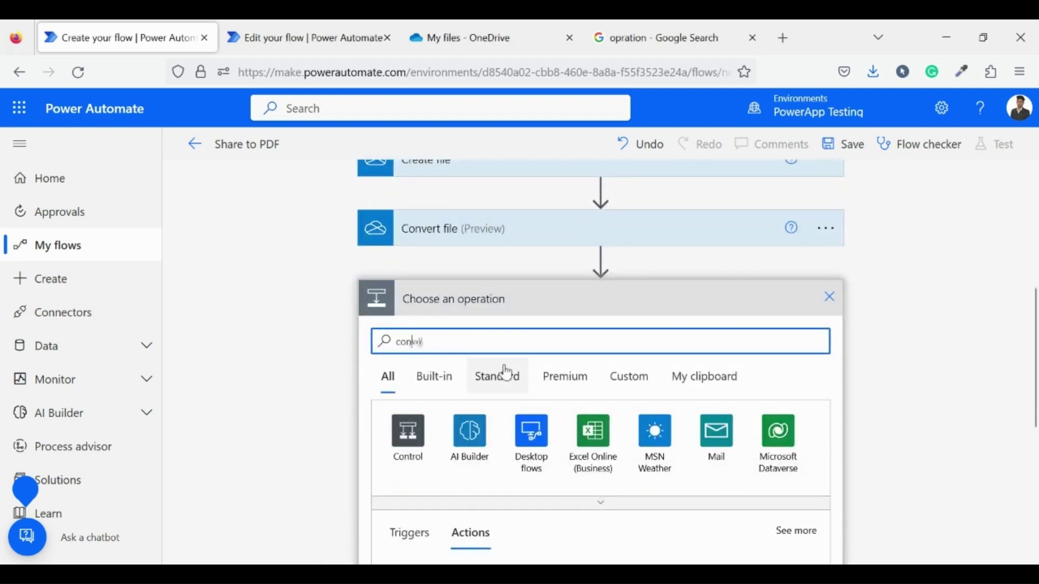
type("vert")
key("BackSpace")
key("BackSpace")
key("BackSpace")
key("BackSpace")
key("BackSpace")
key("BackSpace")
key("BackSpace")
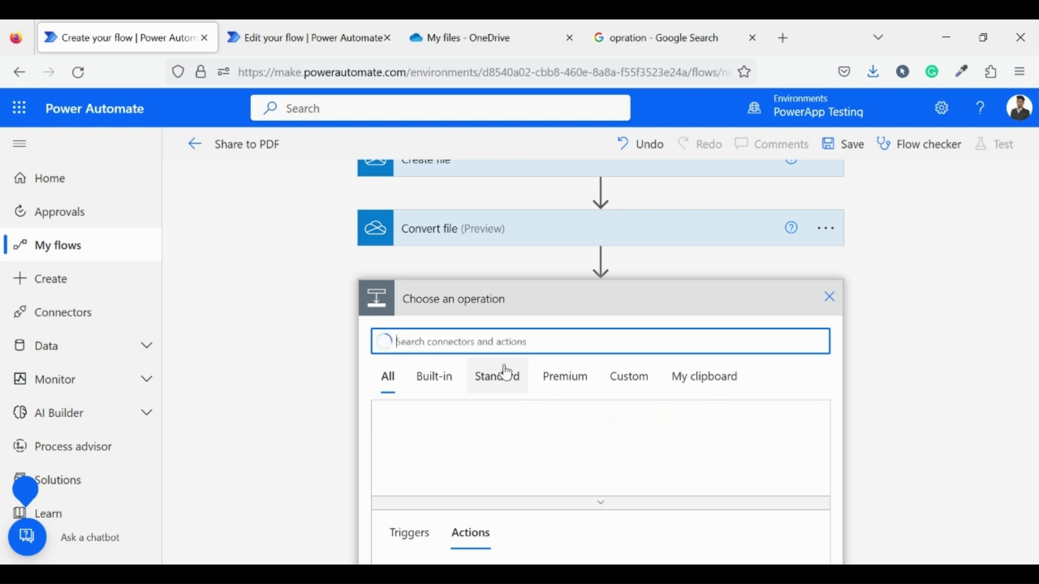
type("create file")
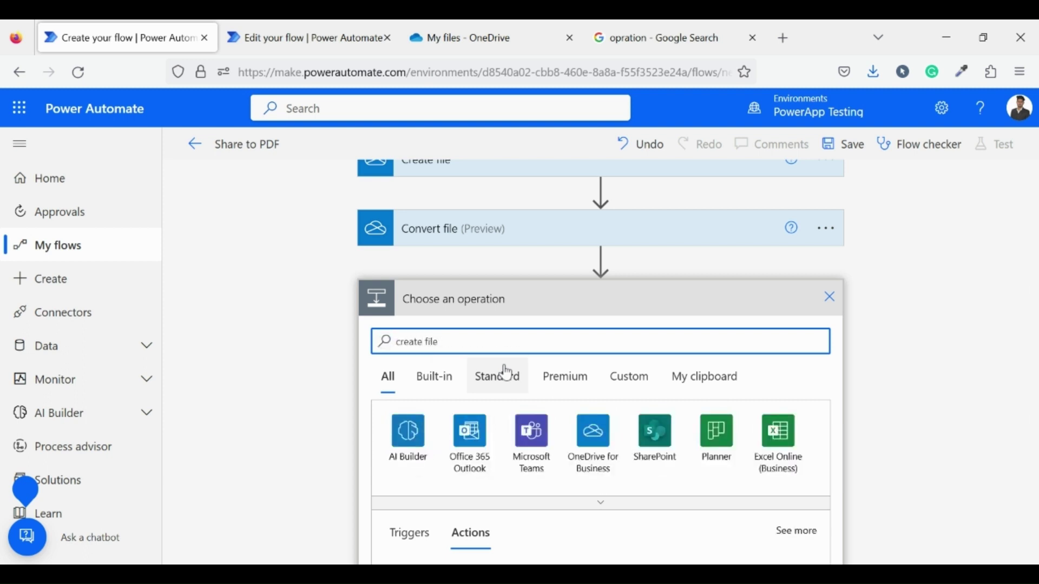
scroll(505, 372, "down", 3)
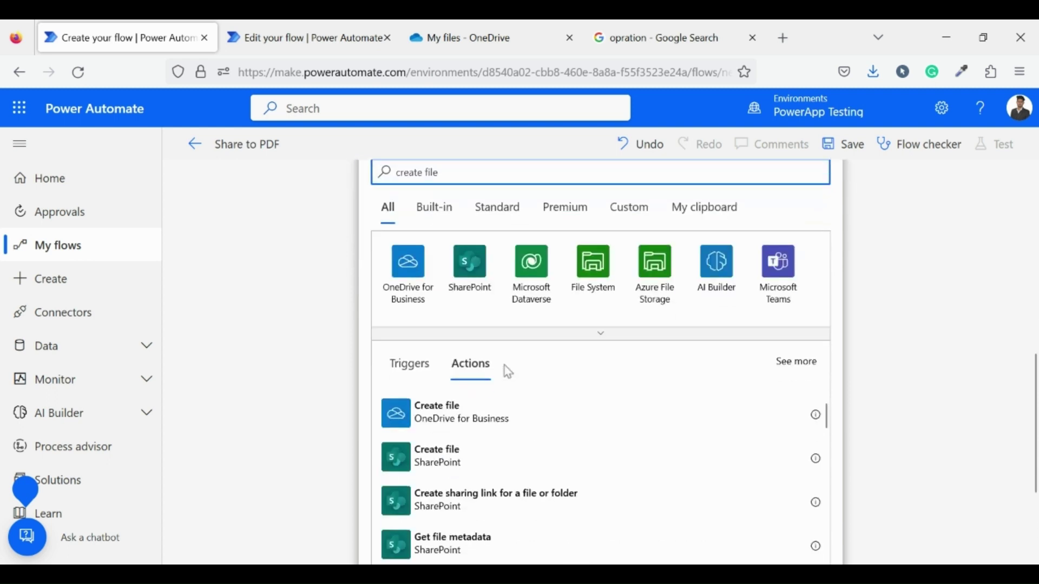
left_click(499, 408)
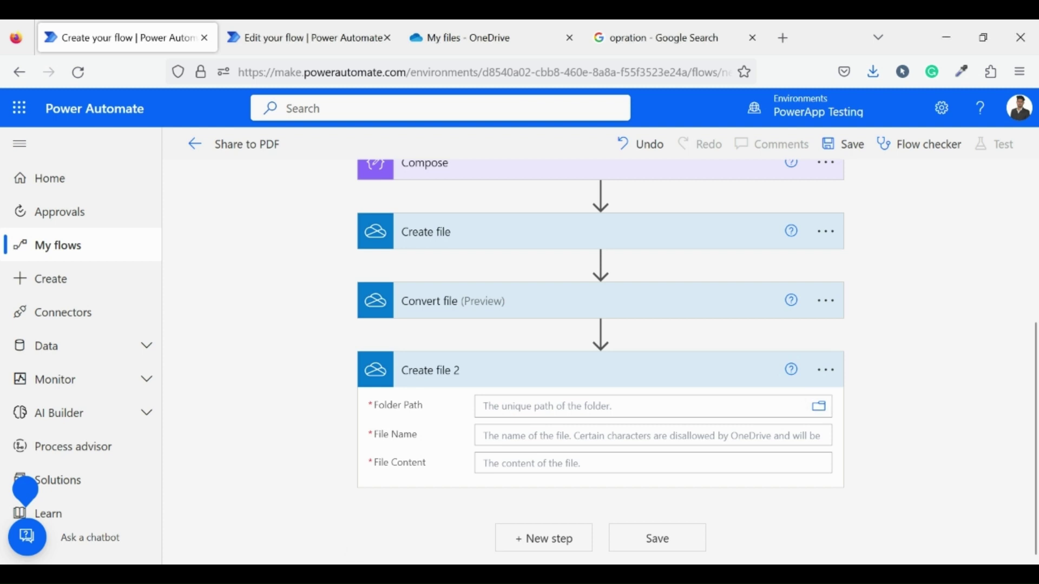
Set folder '/', file name and file content from the Convert file outputs.
left_click(820, 406)
key("Escape")
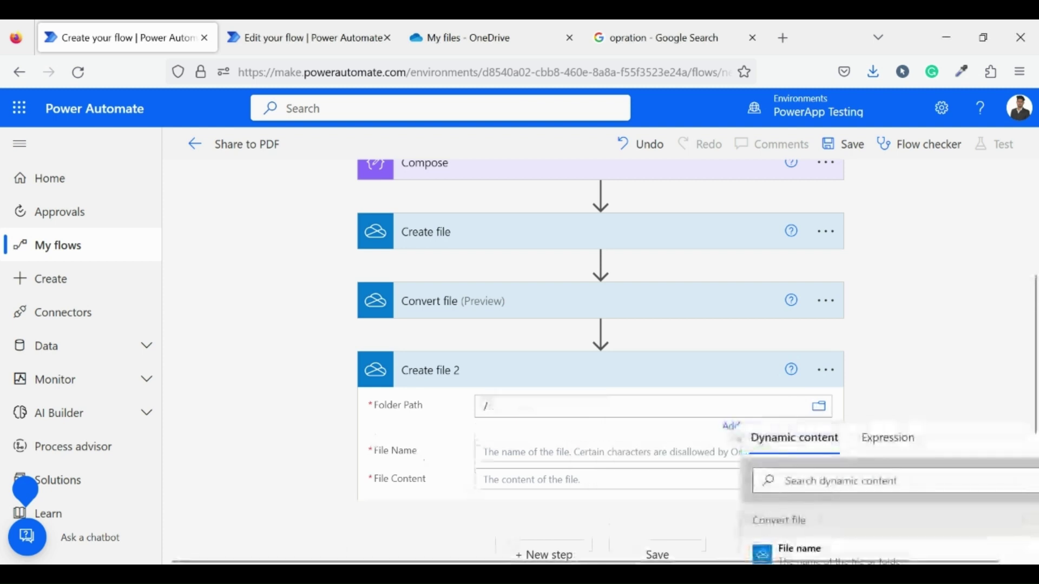
left_click(484, 435)
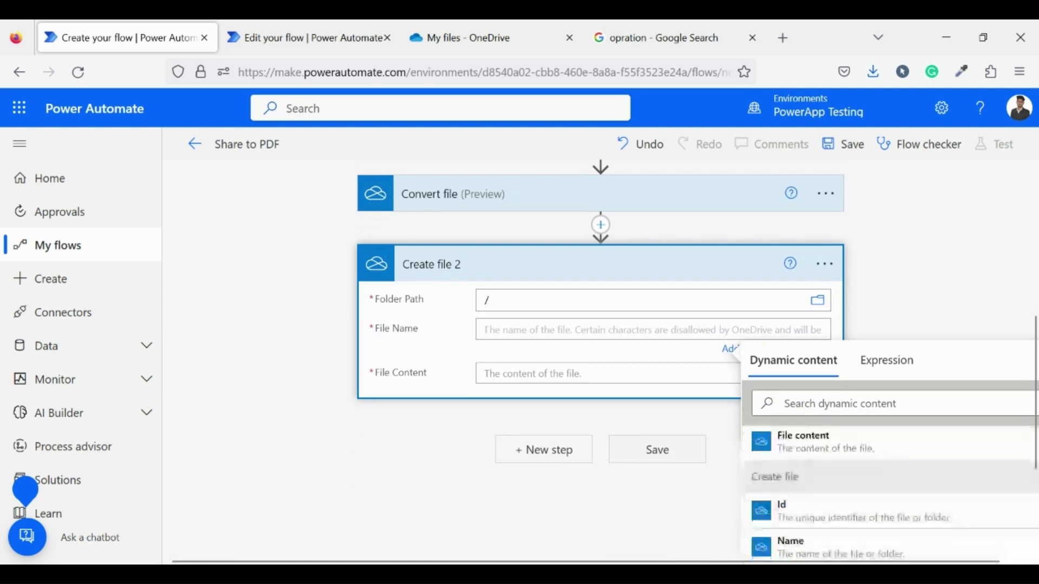
scroll(890, 494, "up", 1)
left_click(839, 436)
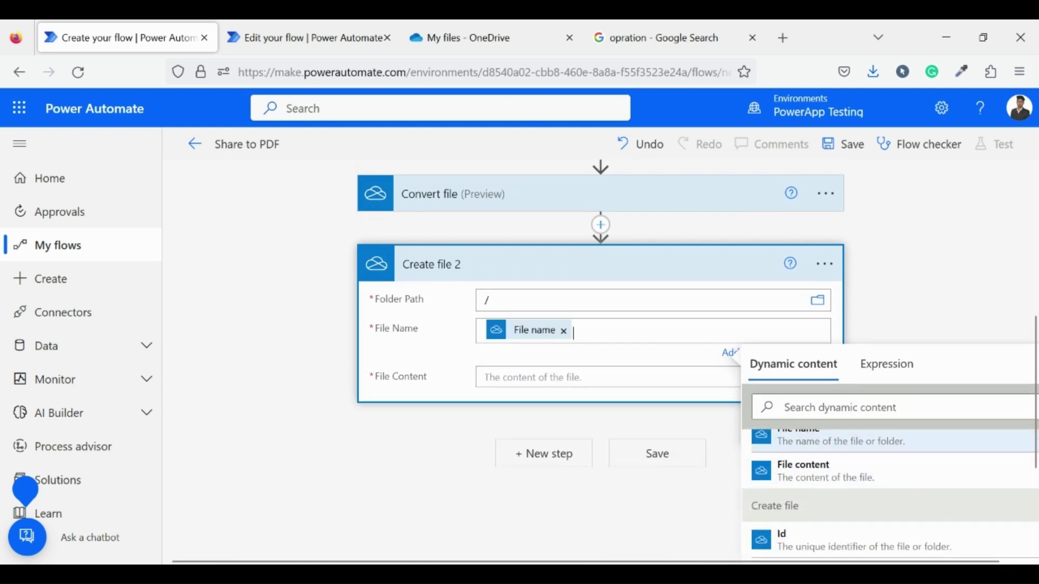
left_click(485, 377)
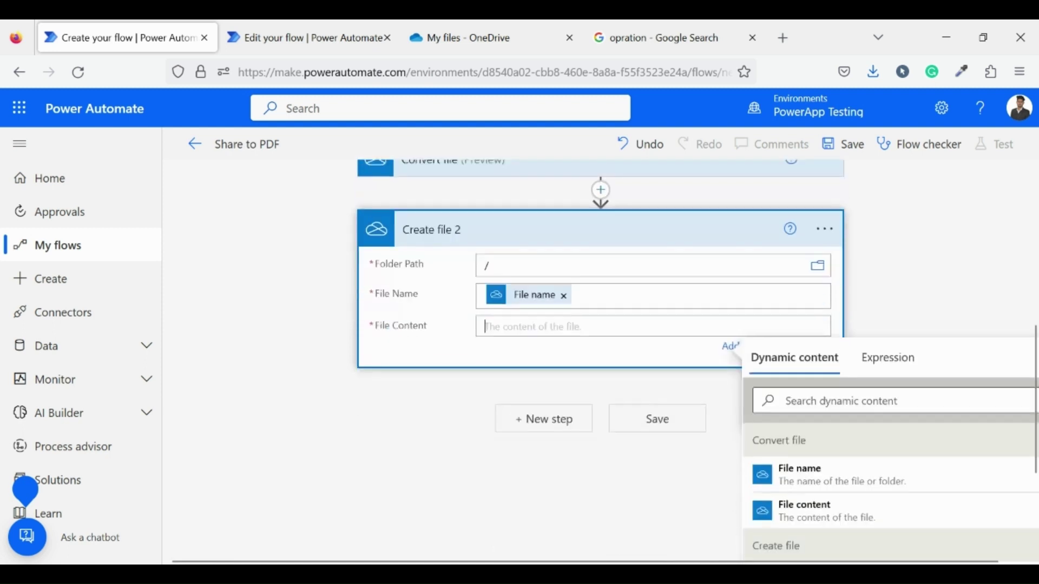
left_click(828, 497)
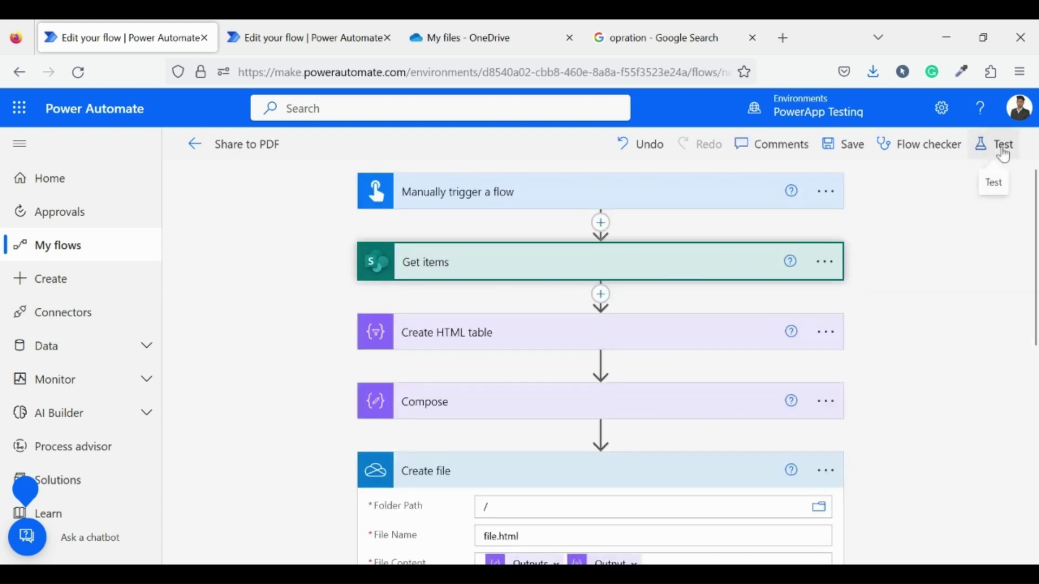
Manually run the Share to PDF flow and verify each step through Create file 2 succeeded.
left_click(998, 141)
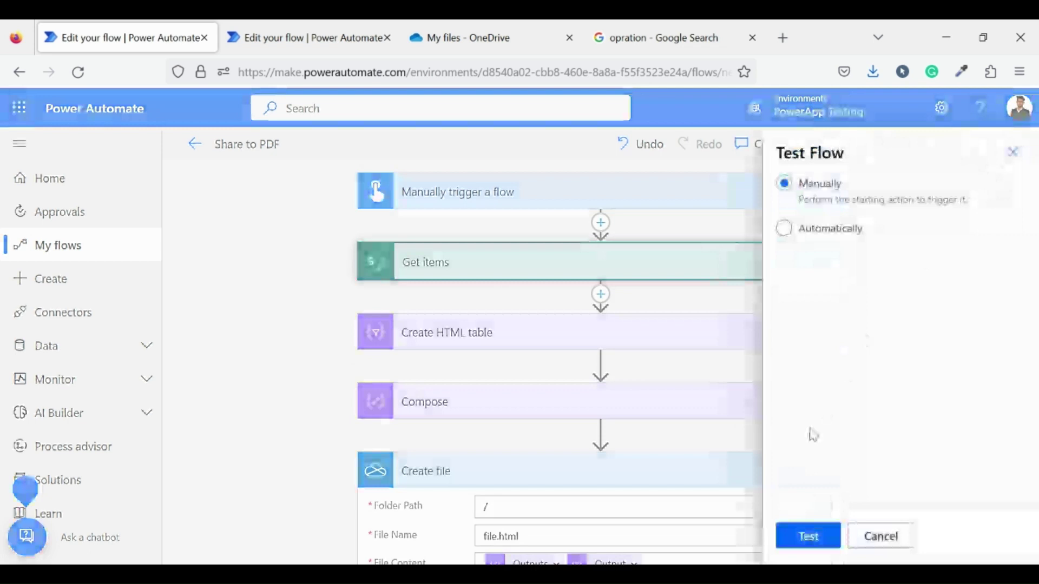
left_click(809, 538)
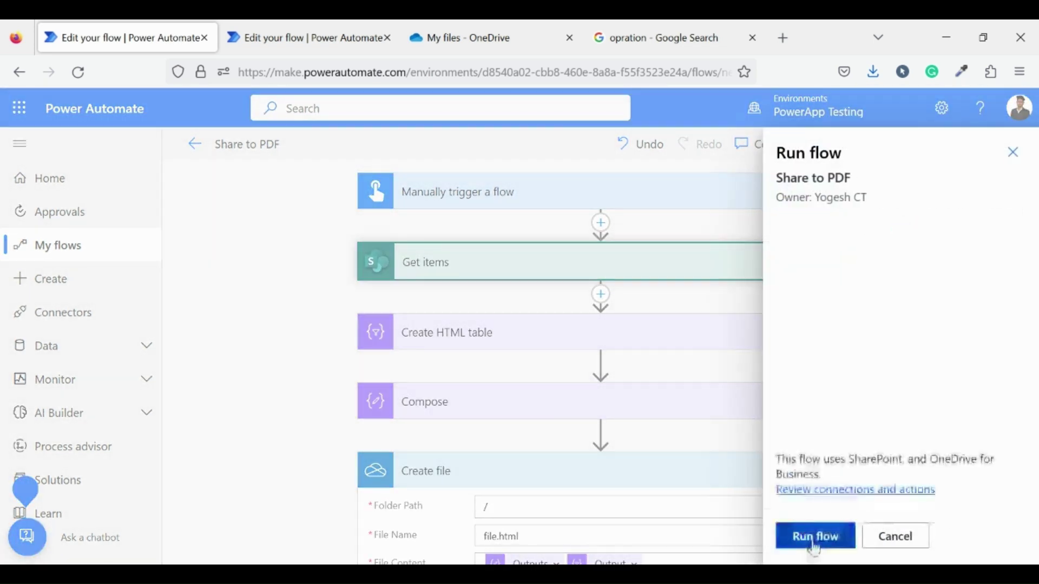
left_click(815, 548)
left_click(814, 548)
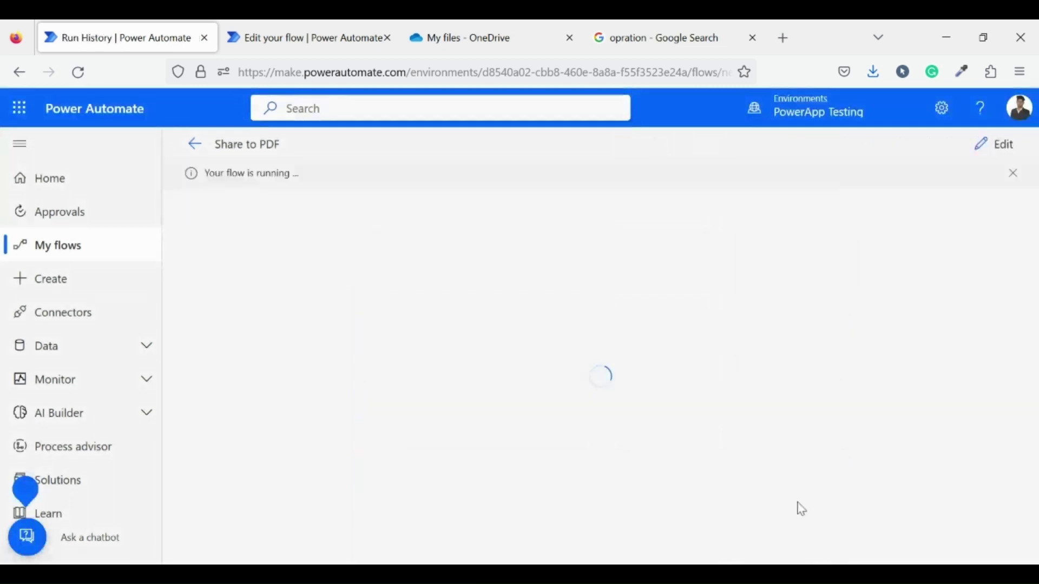
scroll(764, 399, "down", 3)
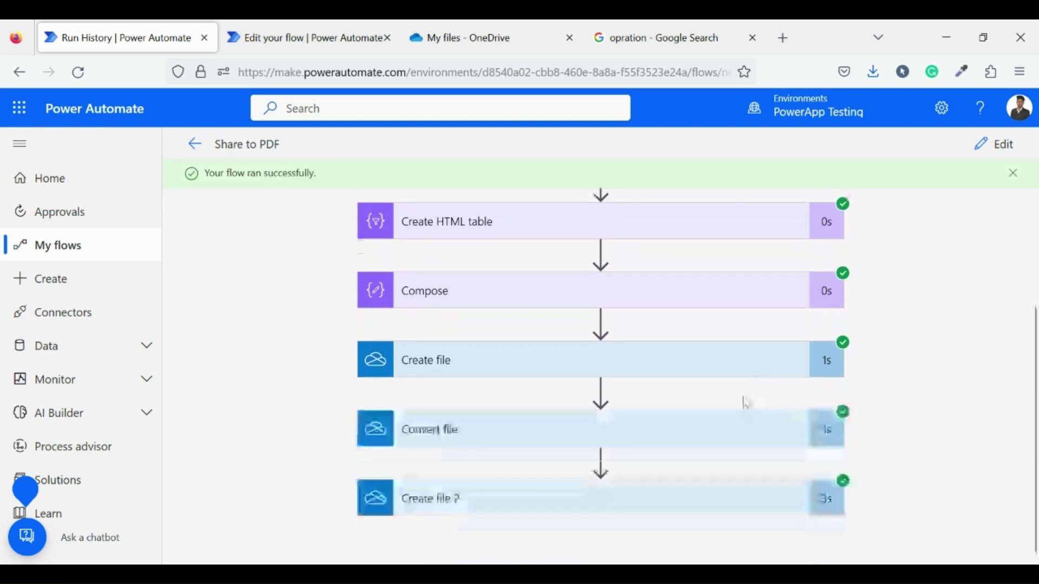
Download text.pdf from OneDrive to view the list item's field table.
left_click(479, 30)
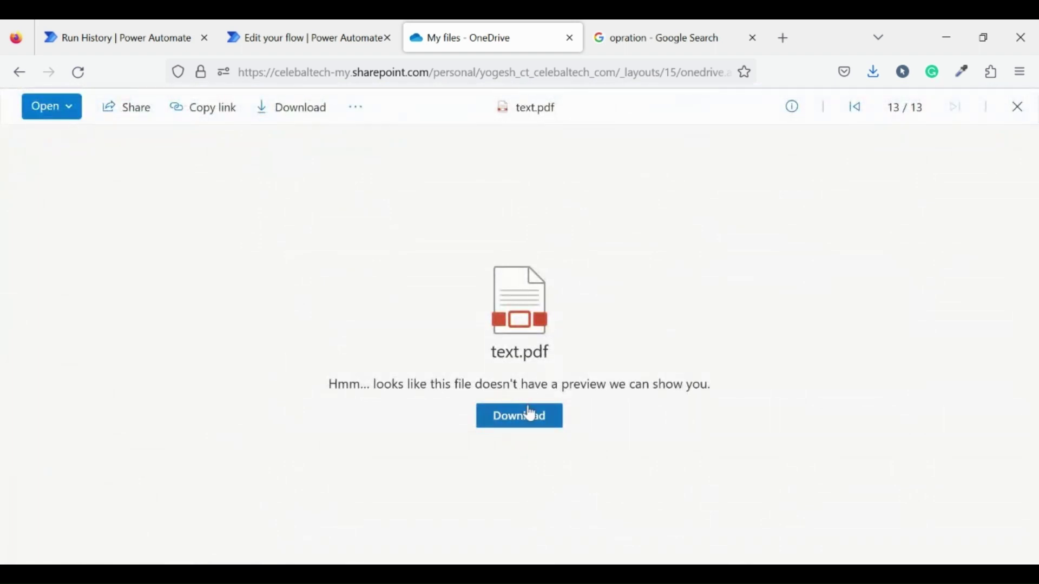
left_click(529, 415)
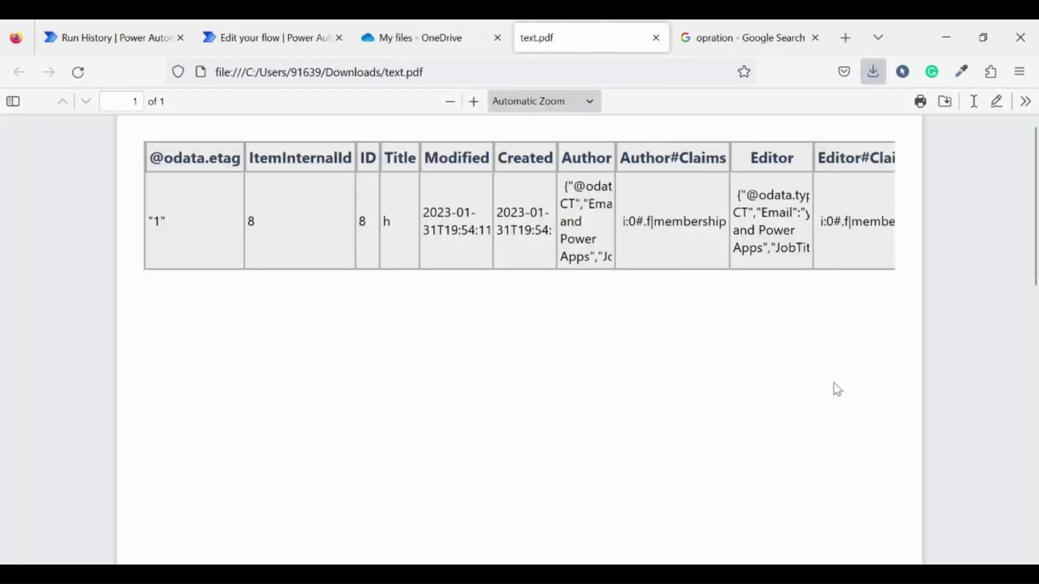
Recheck the item-created trigger, then save the flow and start a manual test.
key("ctrl+2")
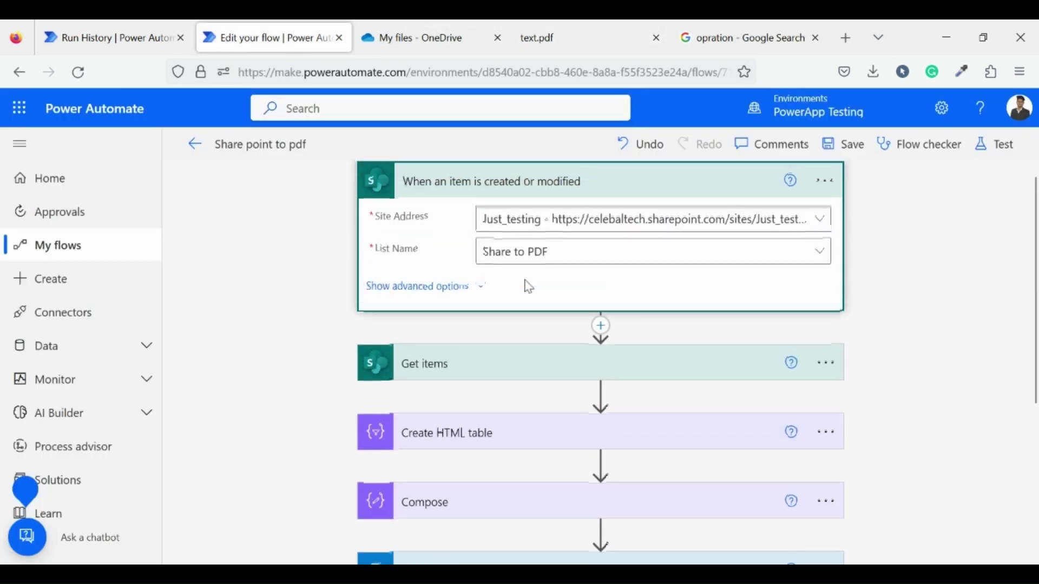
scroll(524, 235, "up", 1)
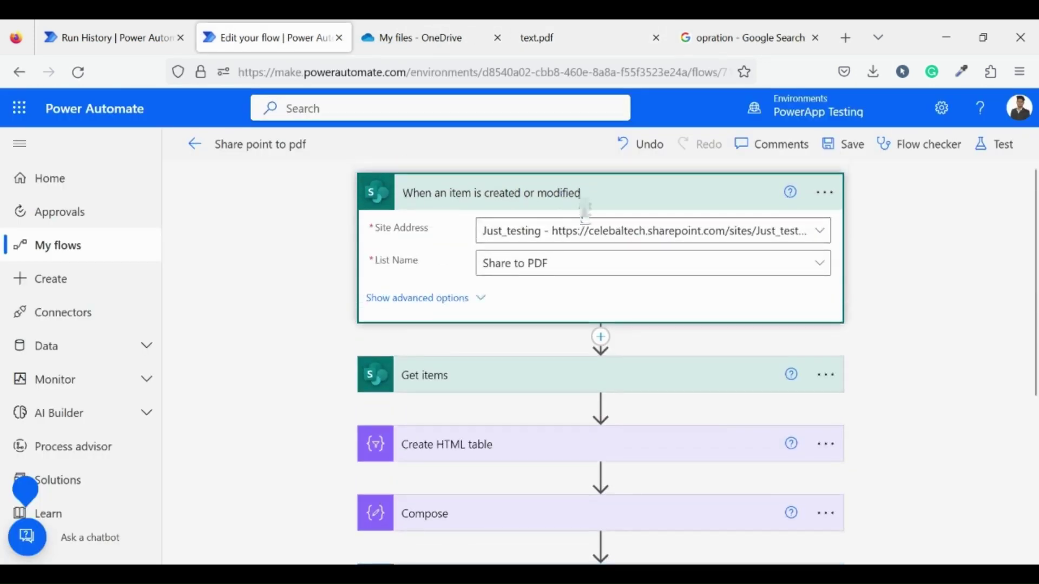
double_click(632, 190)
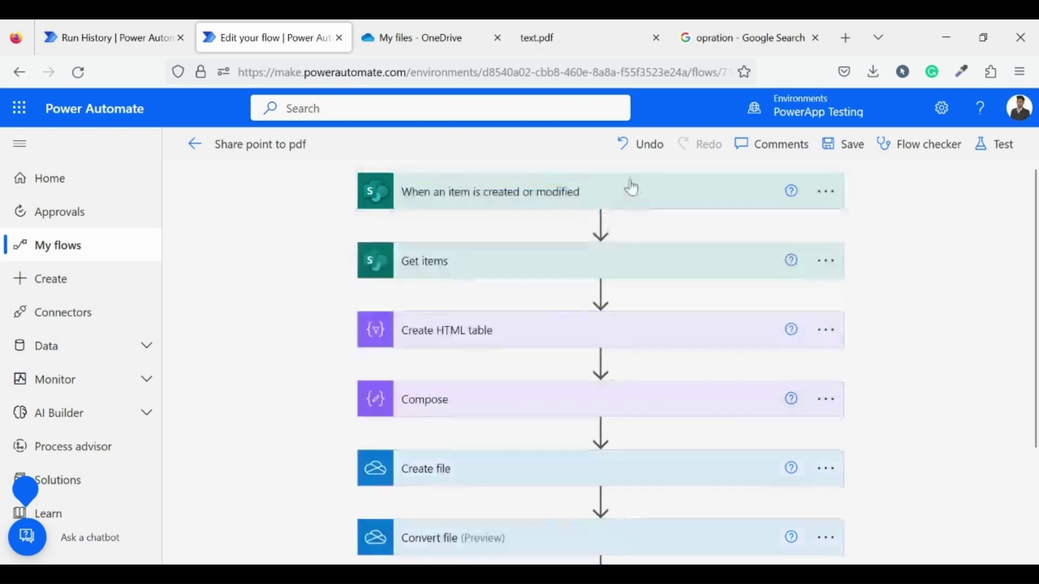
left_click(632, 189)
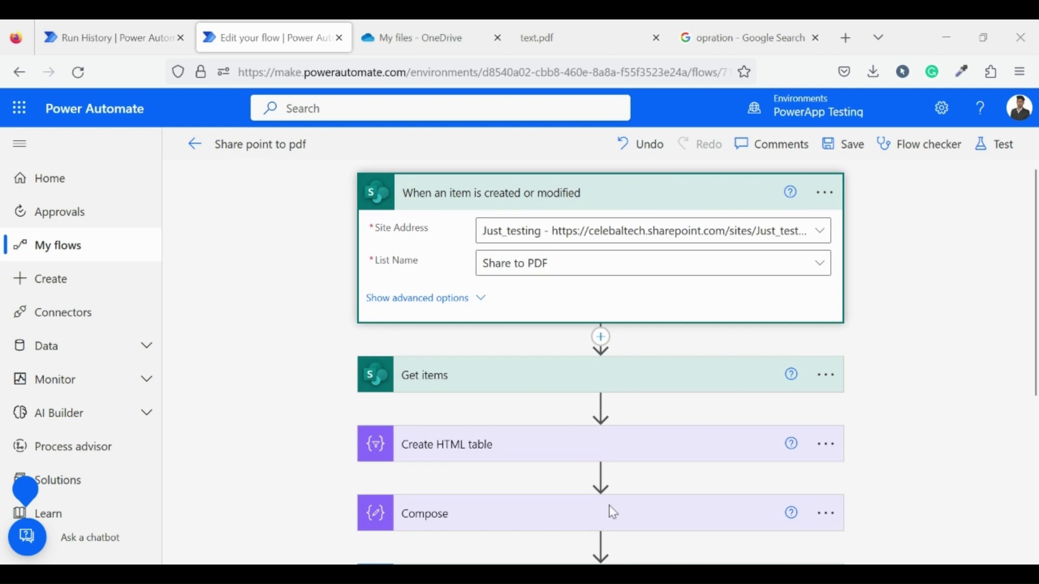
left_click(998, 144)
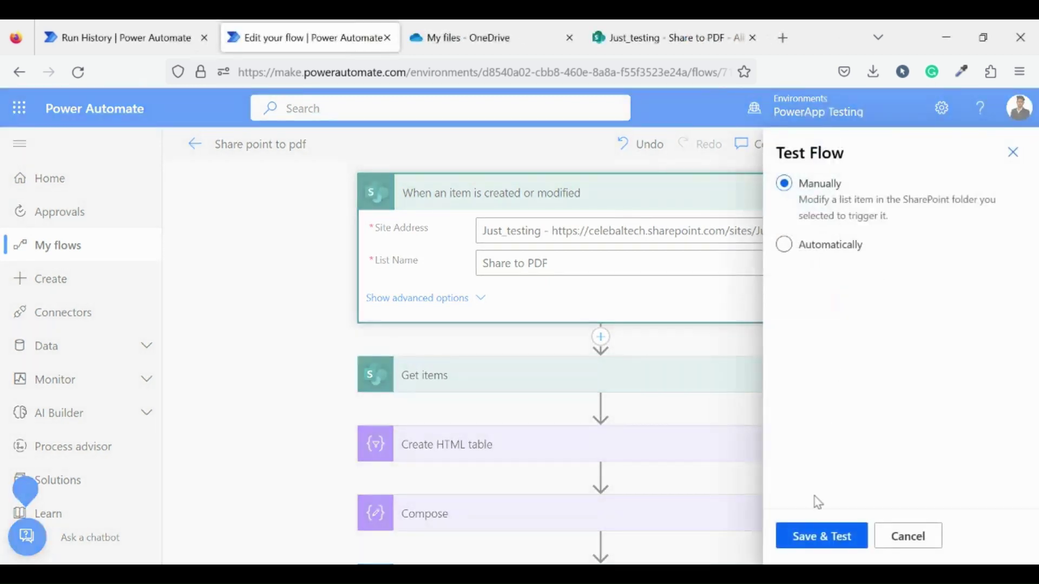
left_click(830, 536)
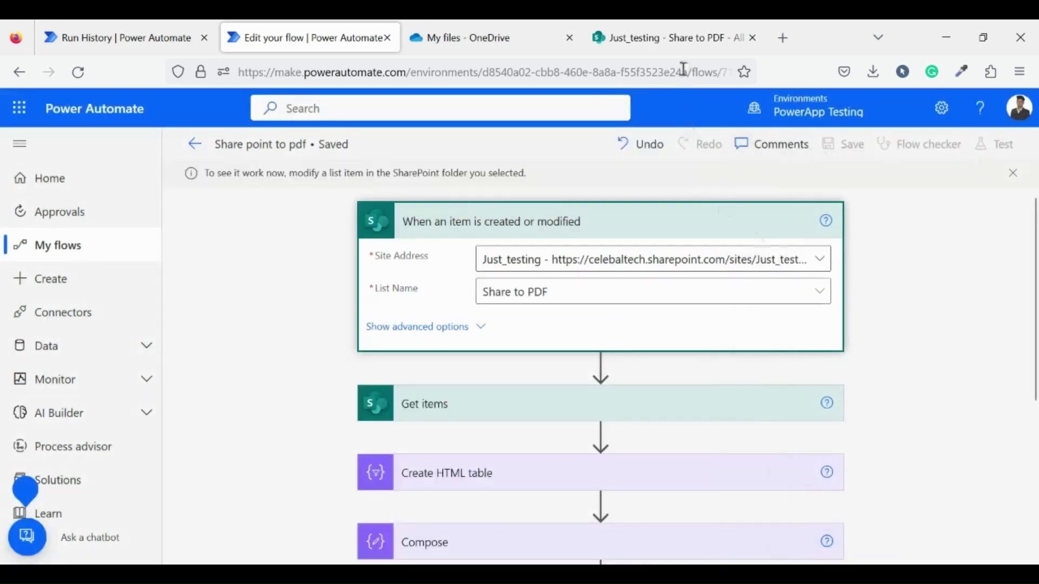
Add a Share to PDF list item with a name, address Delhi, designation trainer at coding challenges.
left_click(676, 34)
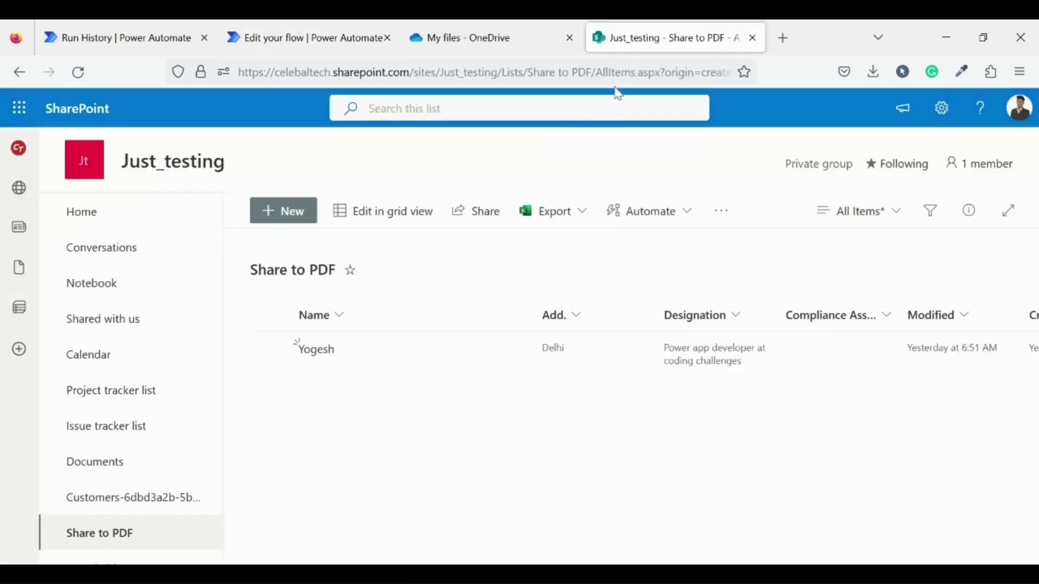
left_click(285, 213)
left_click(511, 286)
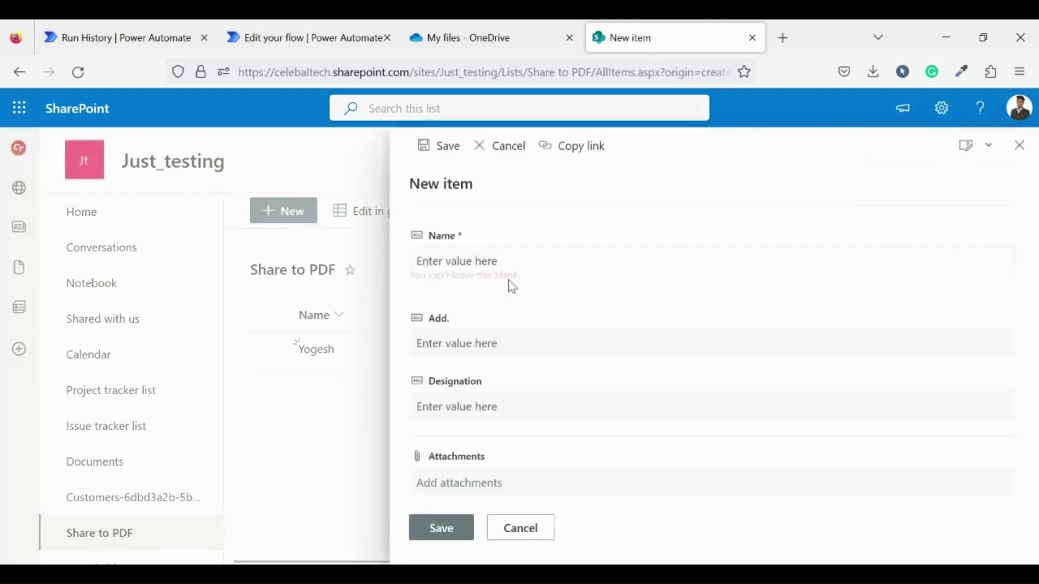
left_click(504, 257)
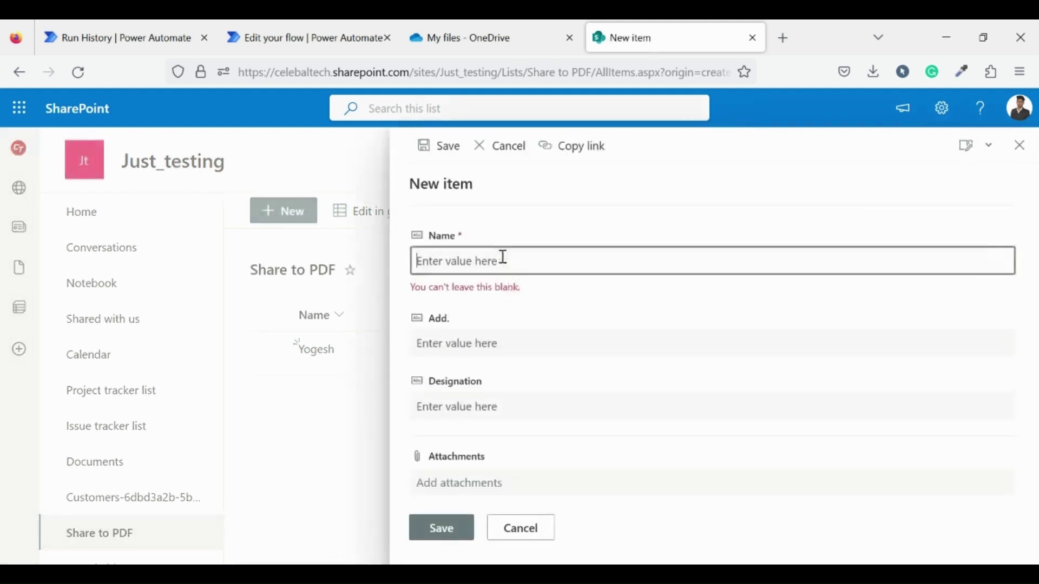
type("Am")
left_click(498, 351)
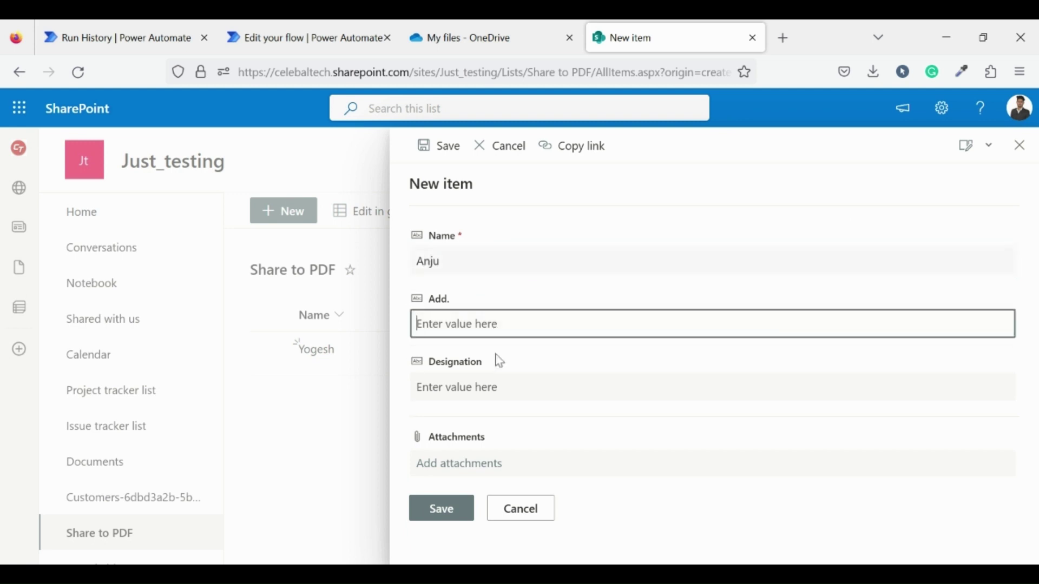
type("Delhi")
left_click(495, 387)
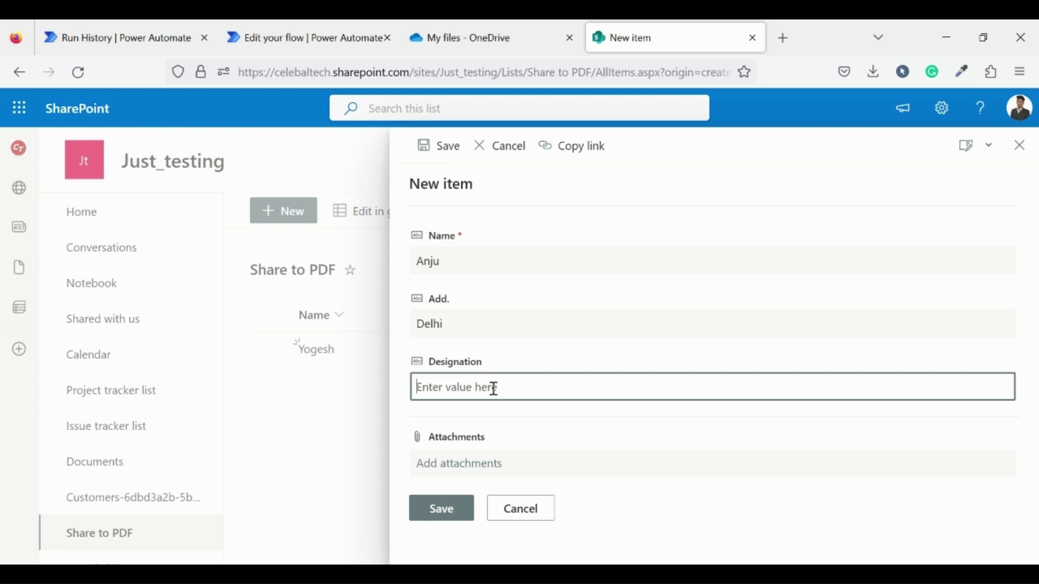
type("trainer at coding challenges")
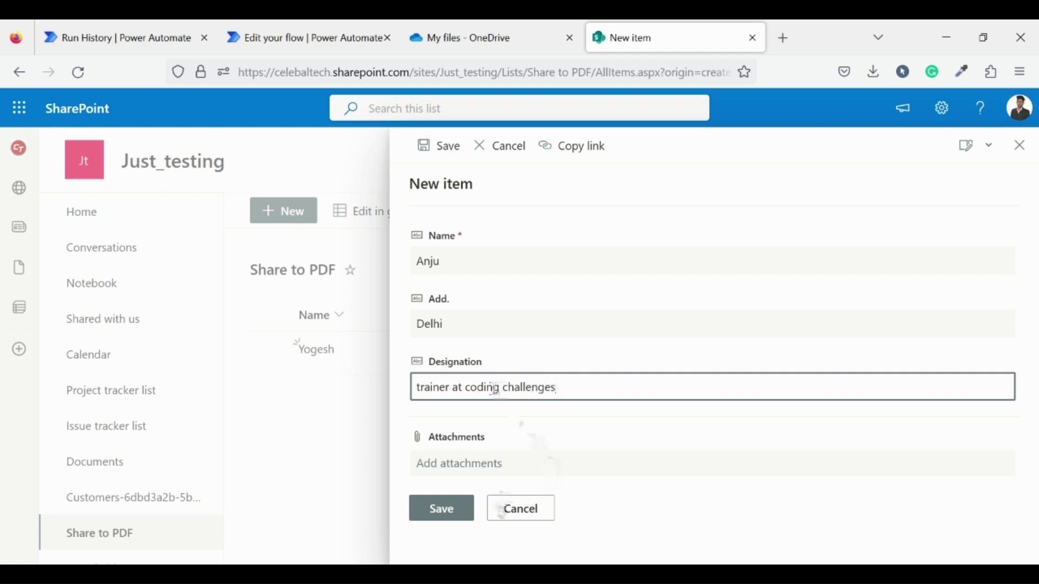
left_click(492, 505)
left_click(455, 522)
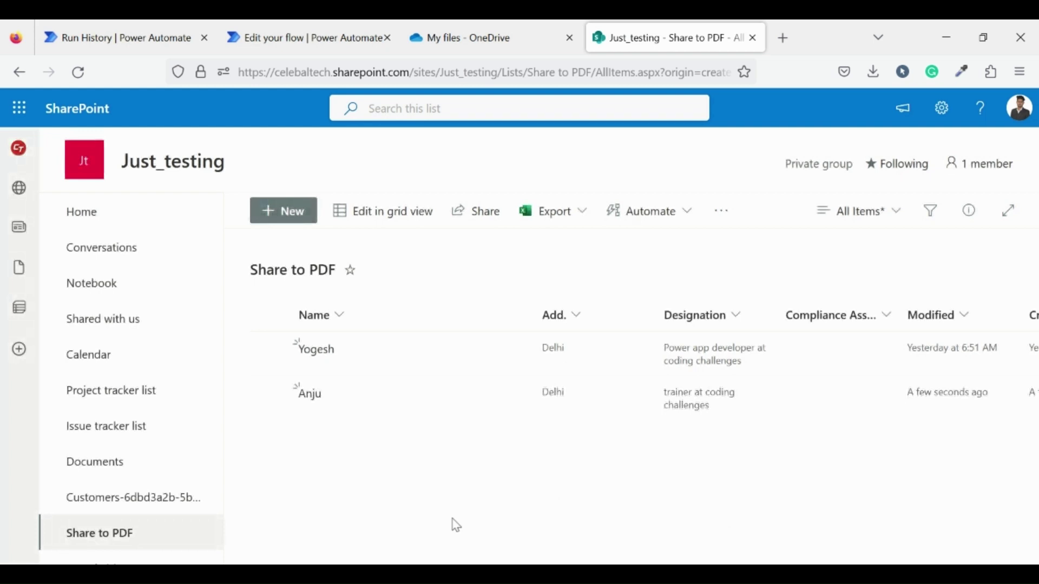
Confirm in Run History that the flow's latest run succeeded.
left_click(301, 34)
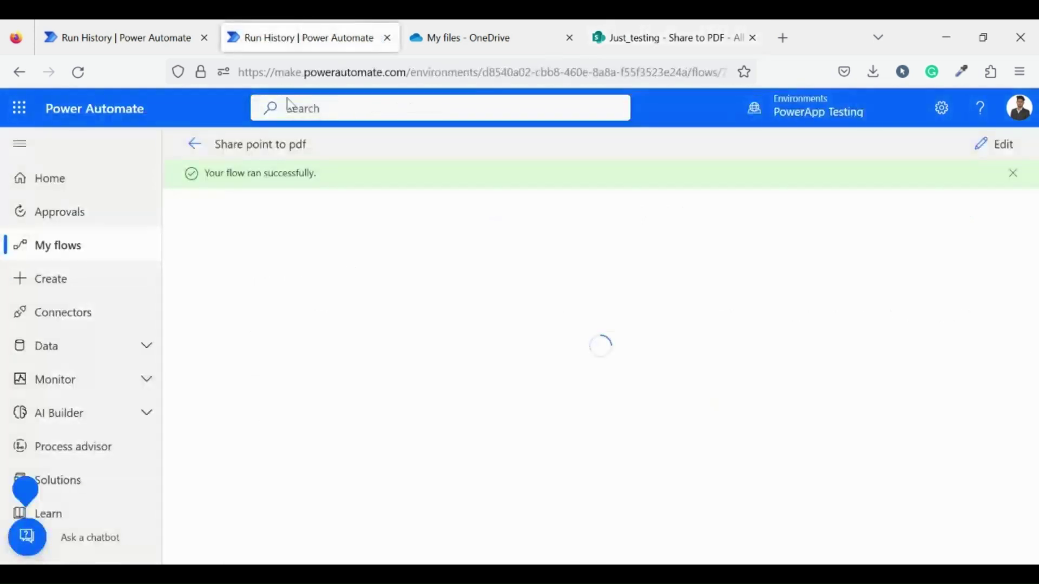
triple_click(216, 175)
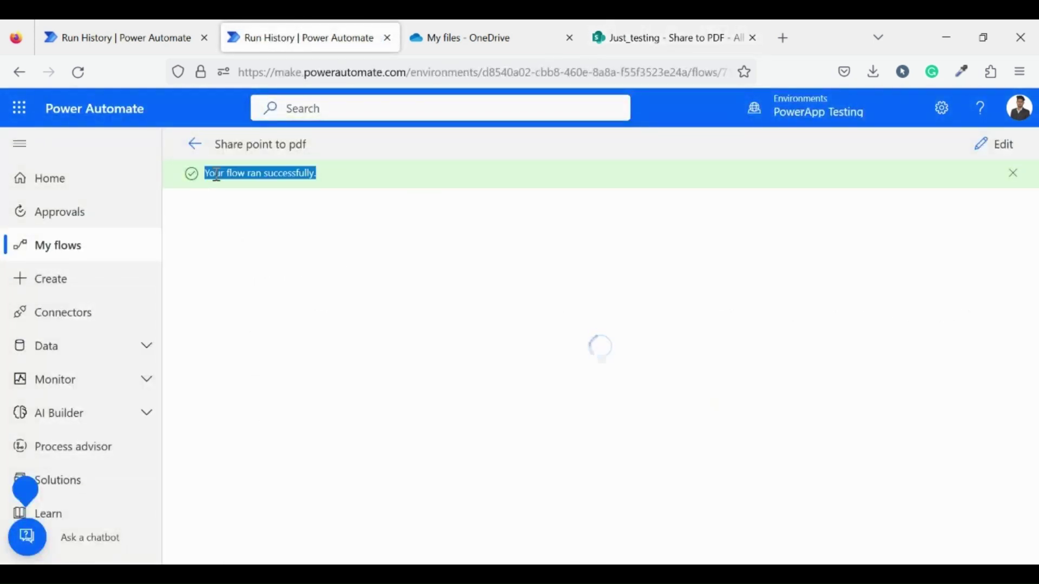
left_click(442, 47)
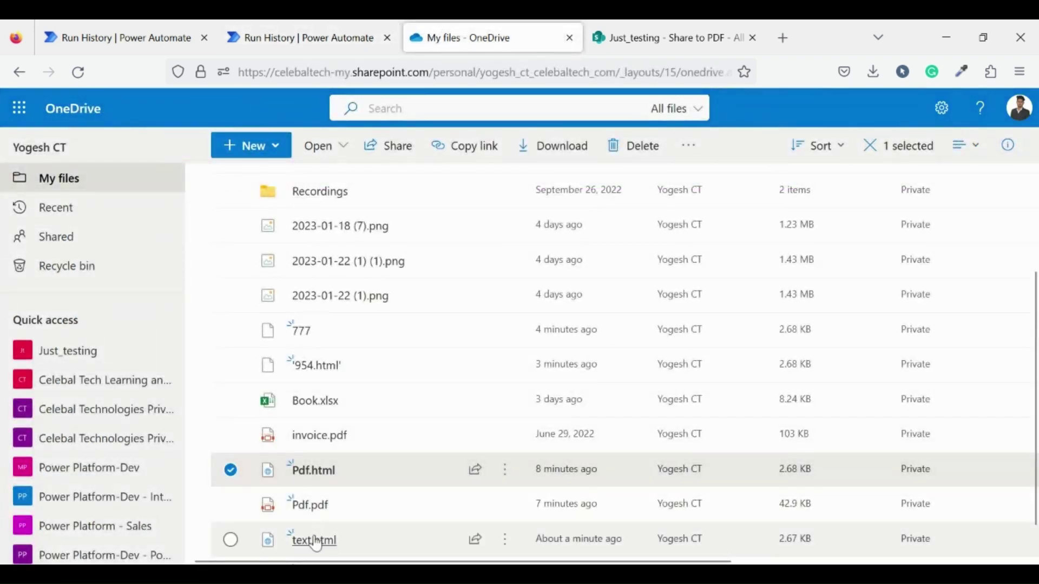
Open the newly generated text.pdf and highlight the new item's title in its table.
scroll(318, 550, "down", 1)
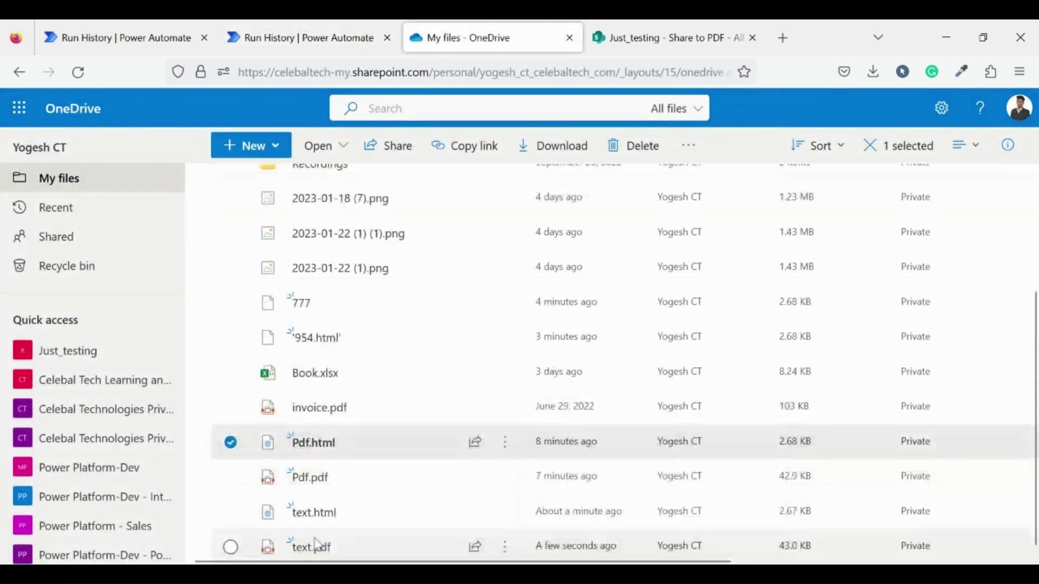
left_click(316, 550)
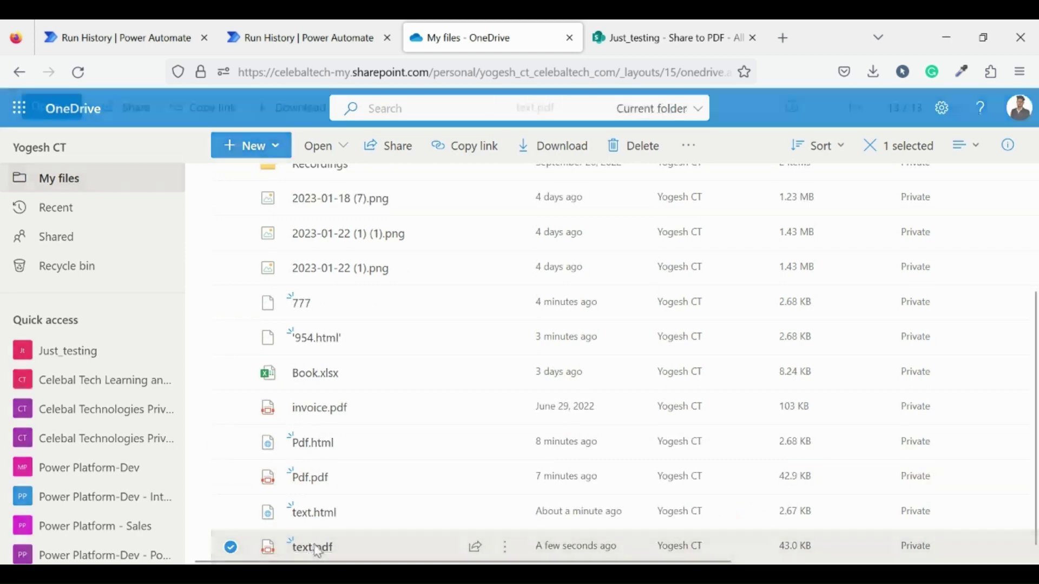
left_click(316, 551)
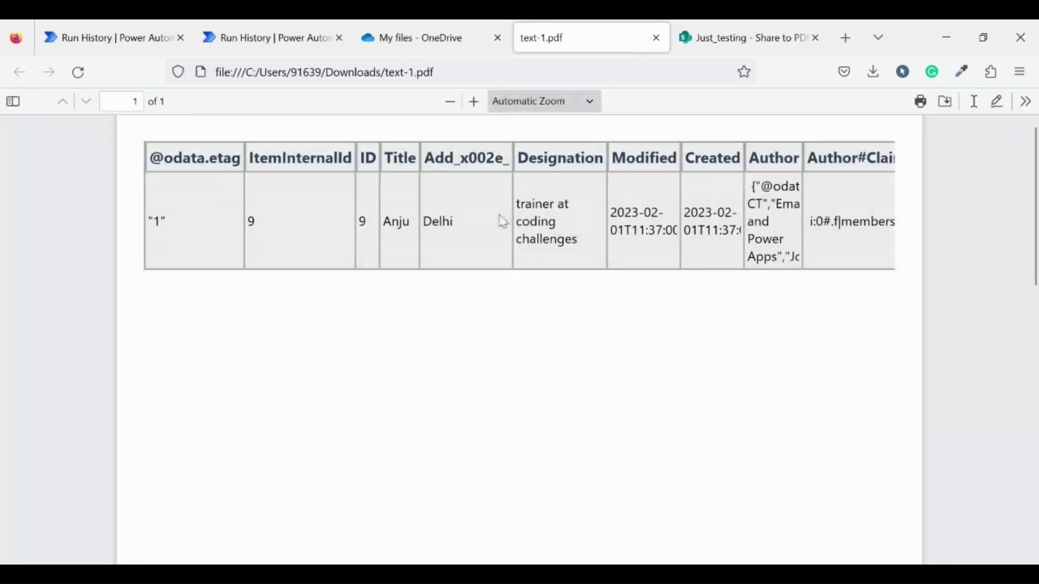
double_click(401, 220)
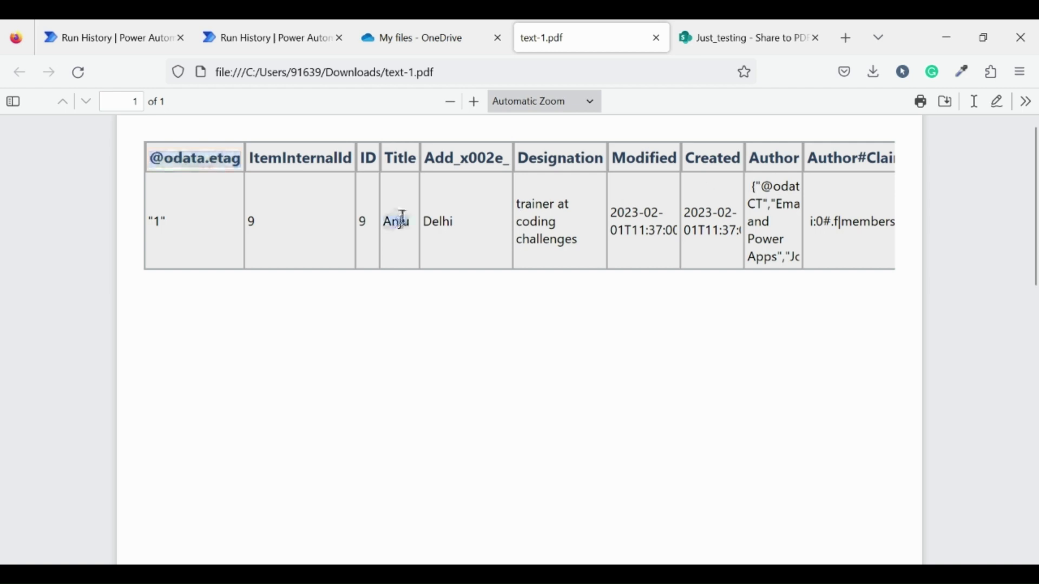